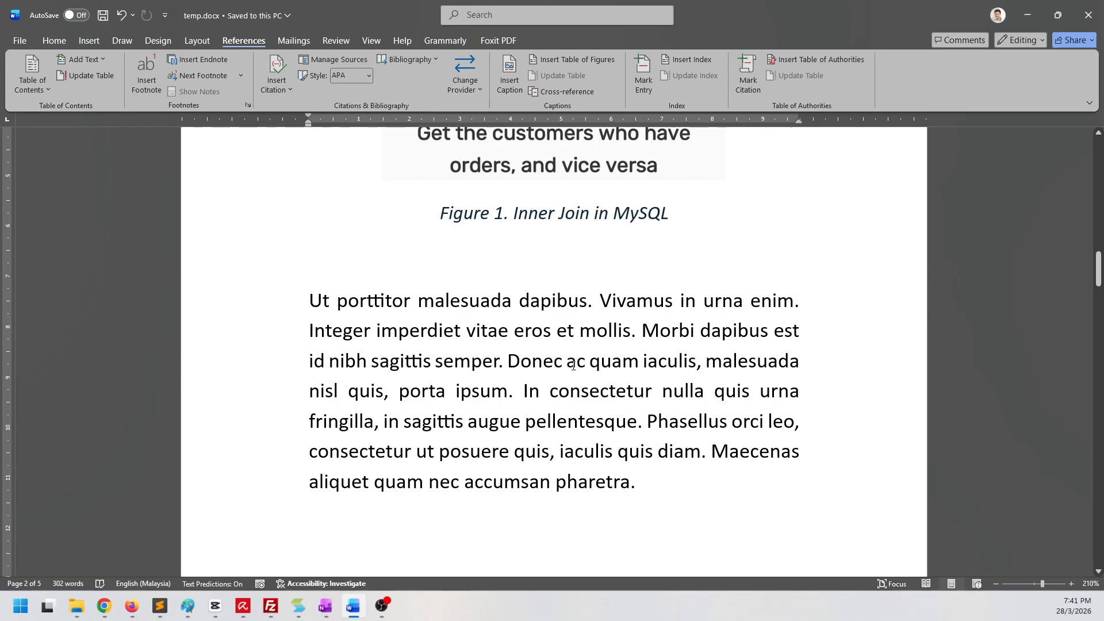
Insert a hyperlinked cross-reference to Figure 1 at the end of the paragraph below it, using only label and number.
click(664, 486)
click(596, 95)
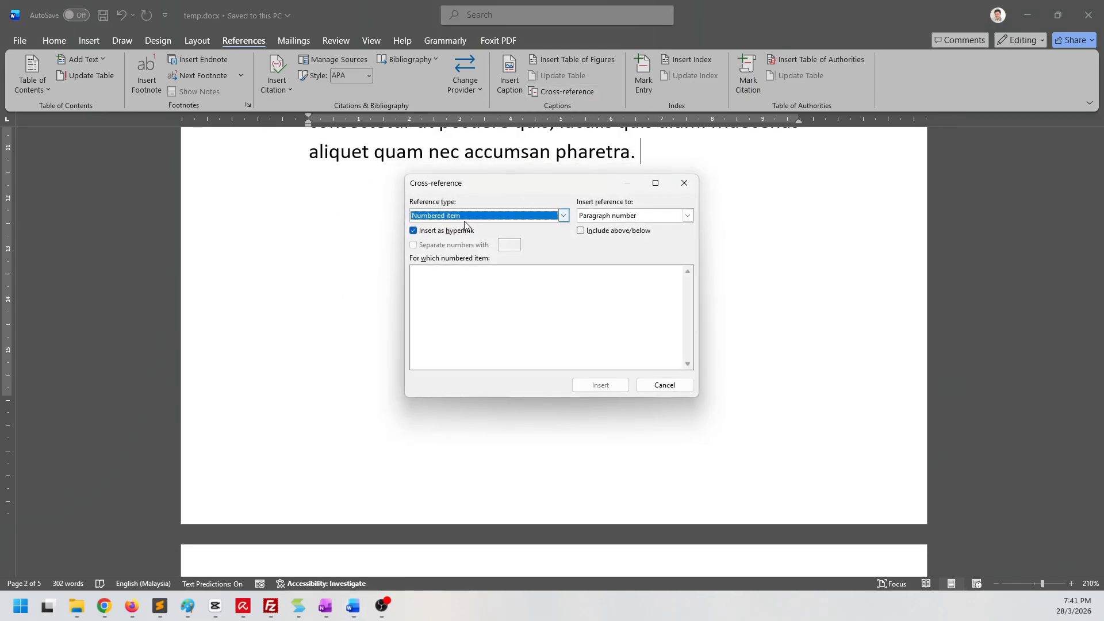
click(465, 218)
scroll(441, 267, down, 1)
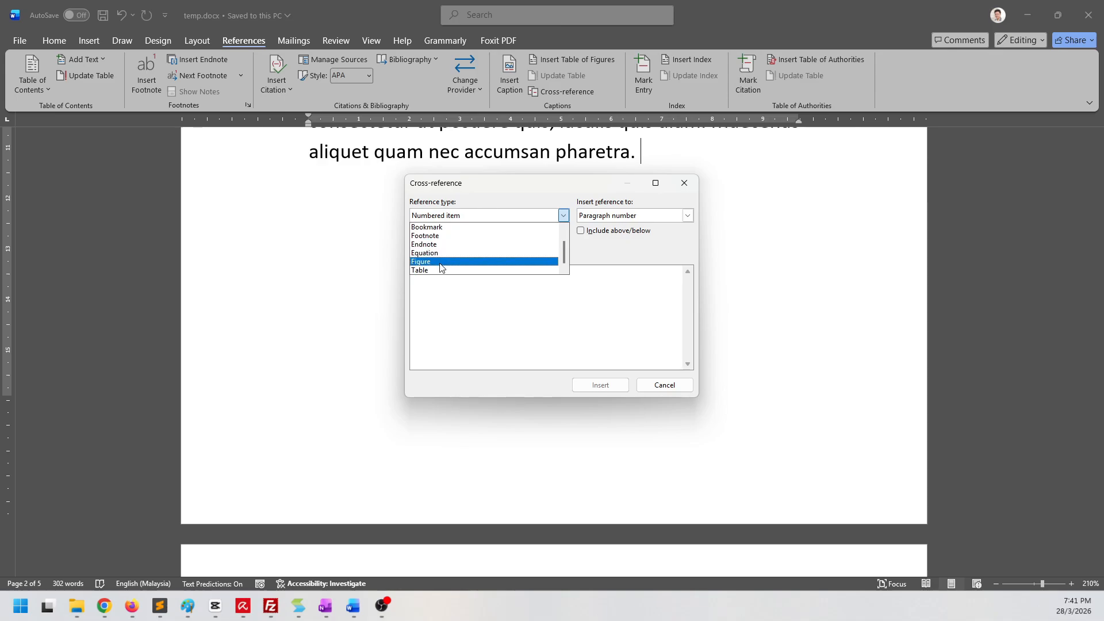
click(441, 267)
click(647, 215)
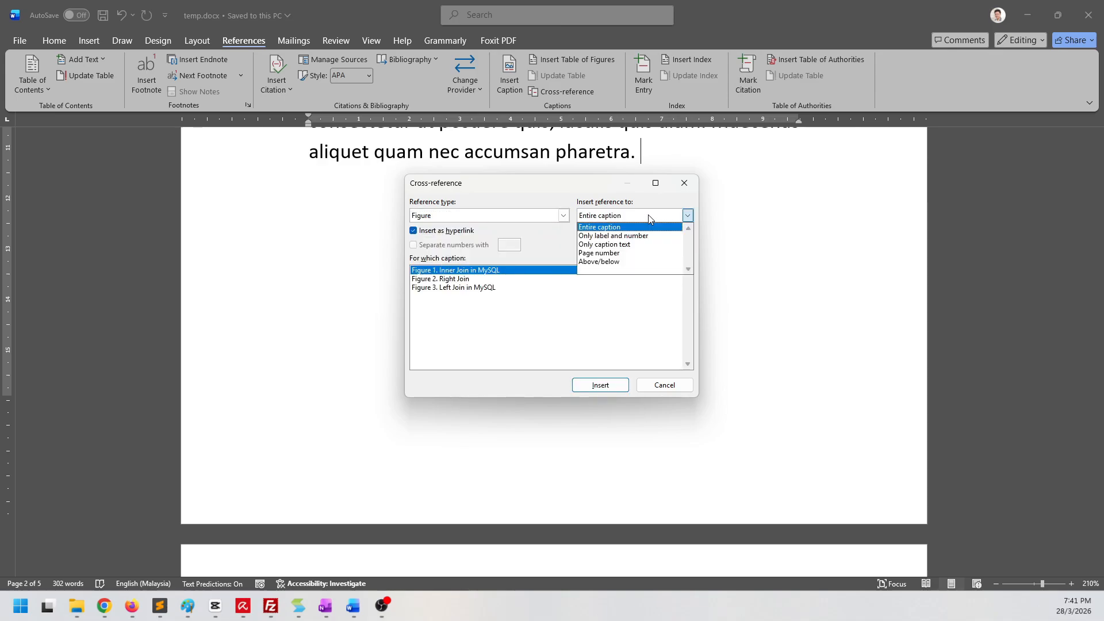
click(642, 236)
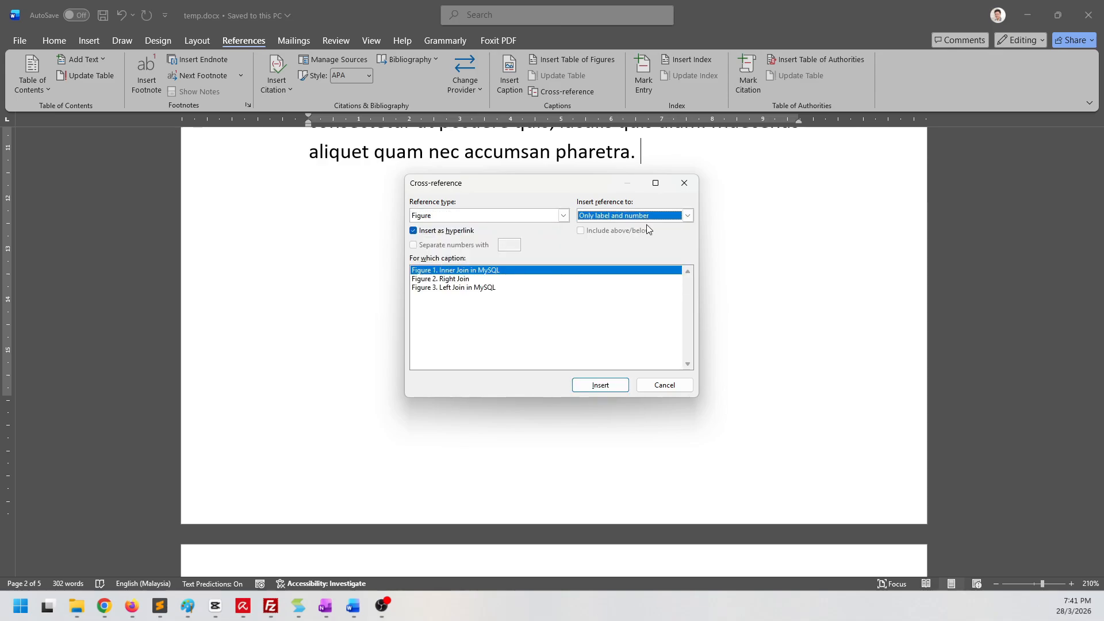
click(472, 272)
click(599, 386)
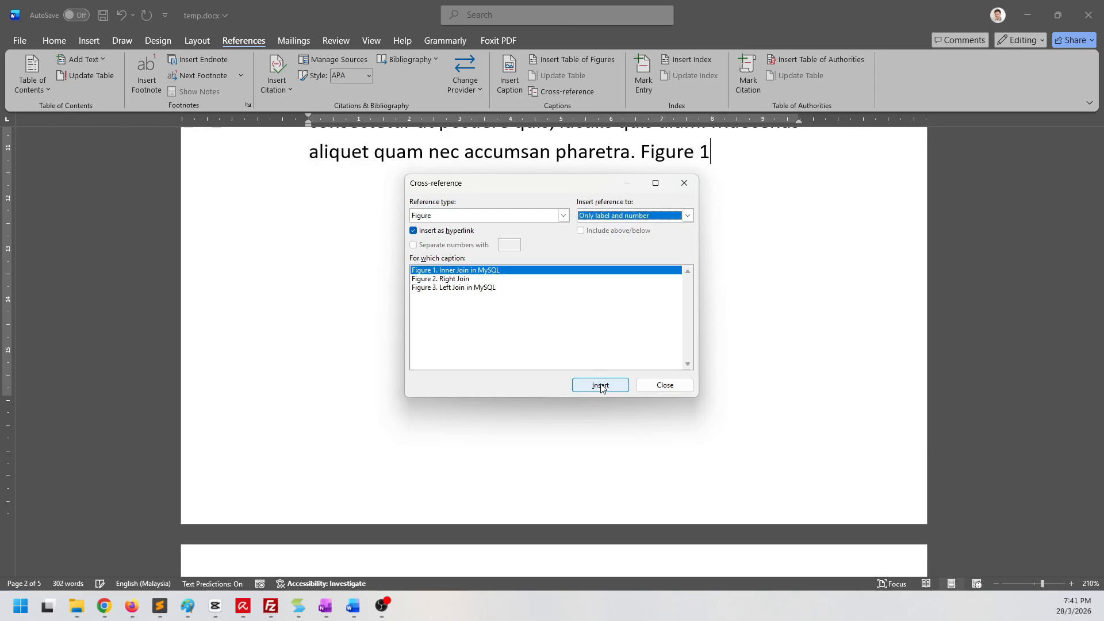
click(678, 391)
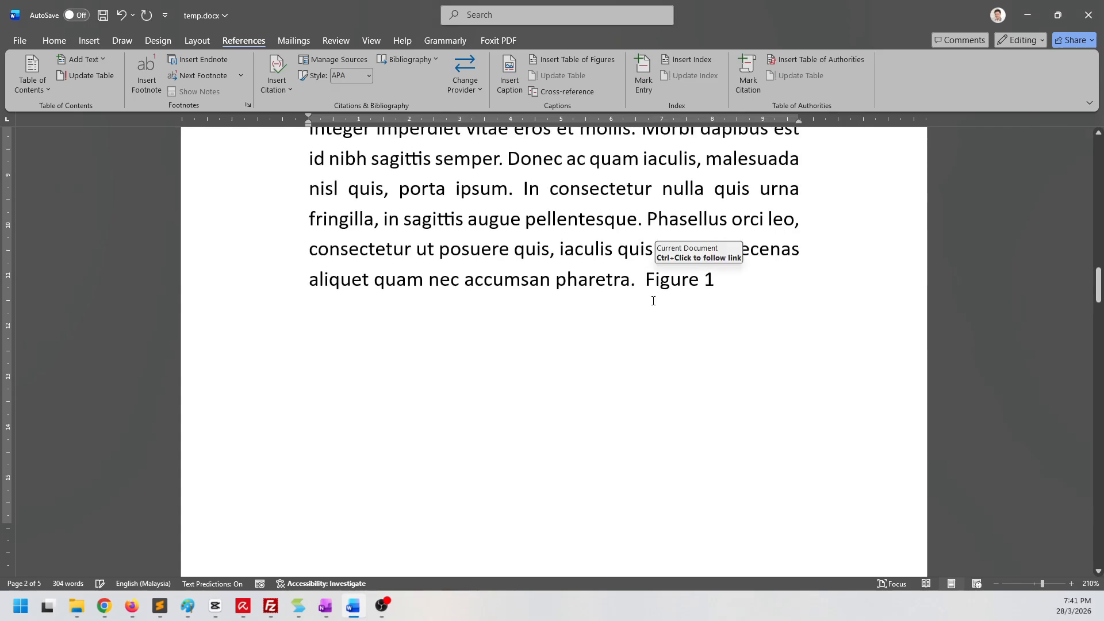
Write "As seen in" before the Figure 1 cross-reference and ", ....." after it.
text(As seen in)
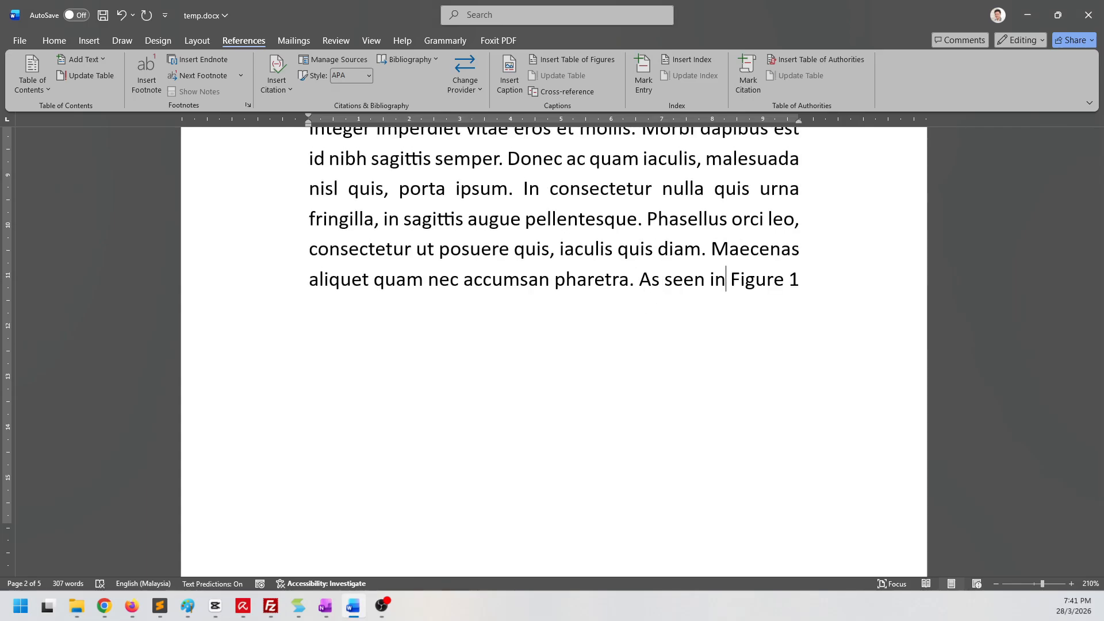
key(End)
text(, .....)
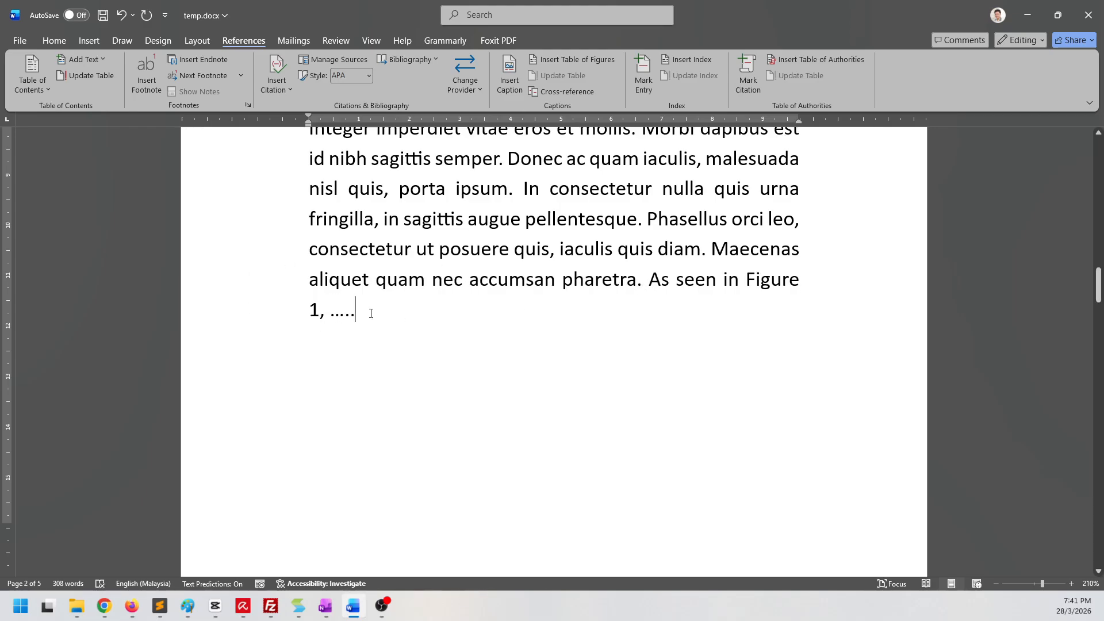
drag(371, 313, 564, 281)
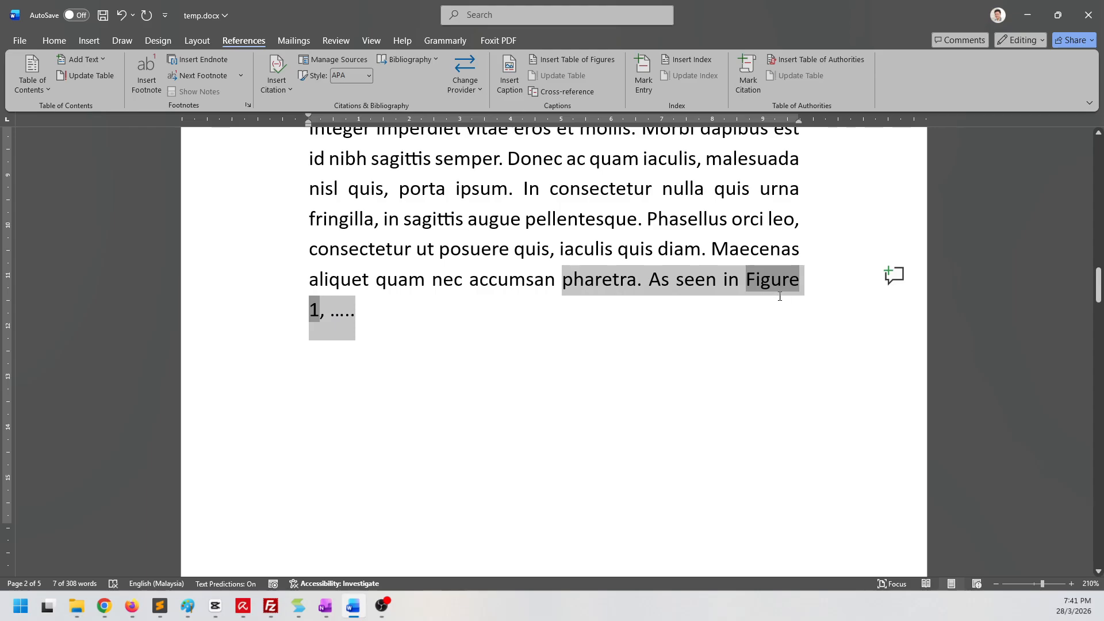
click(748, 309)
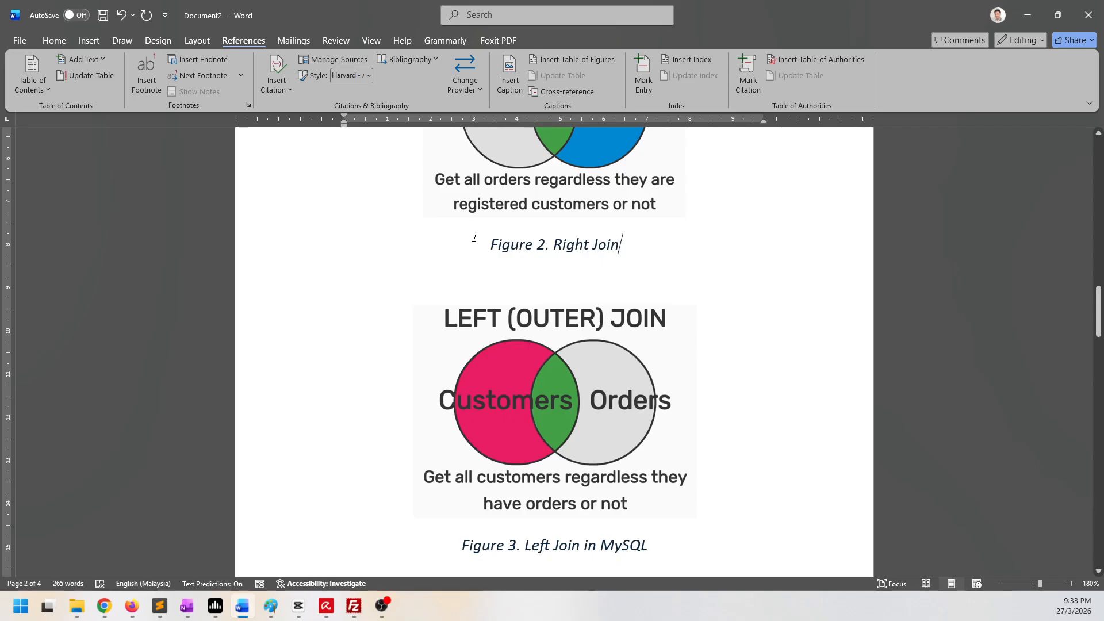
Insert the caption "Table 1. Customer Table" on the empty line above the customer table, using the Table label.
scroll(571, 247, up, 3)
scroll(571, 246, down, 10)
click(447, 294)
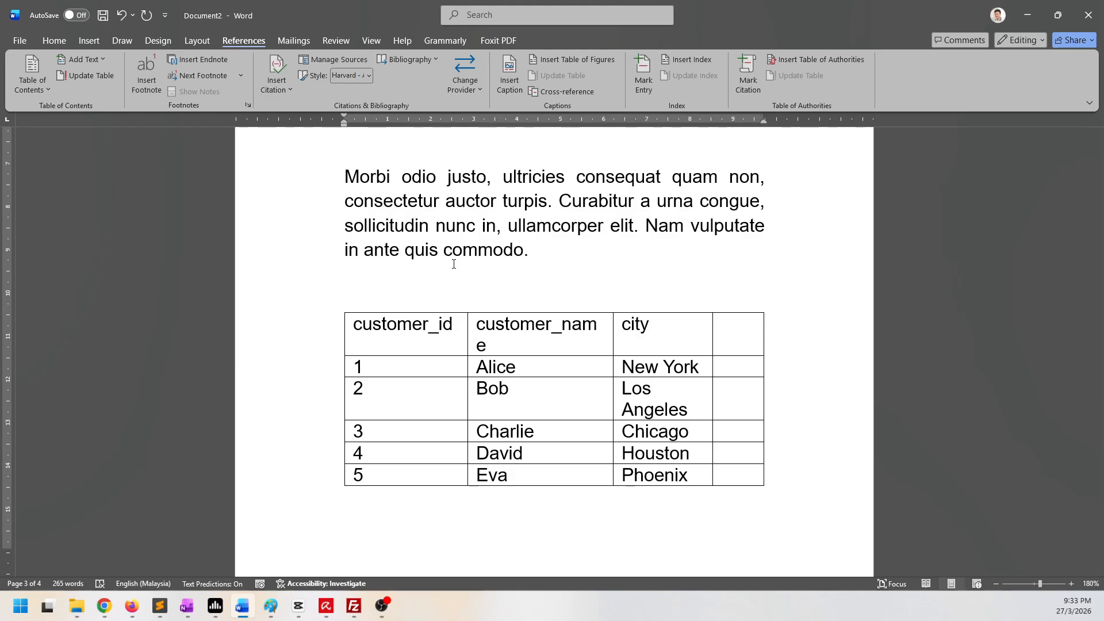
click(511, 84)
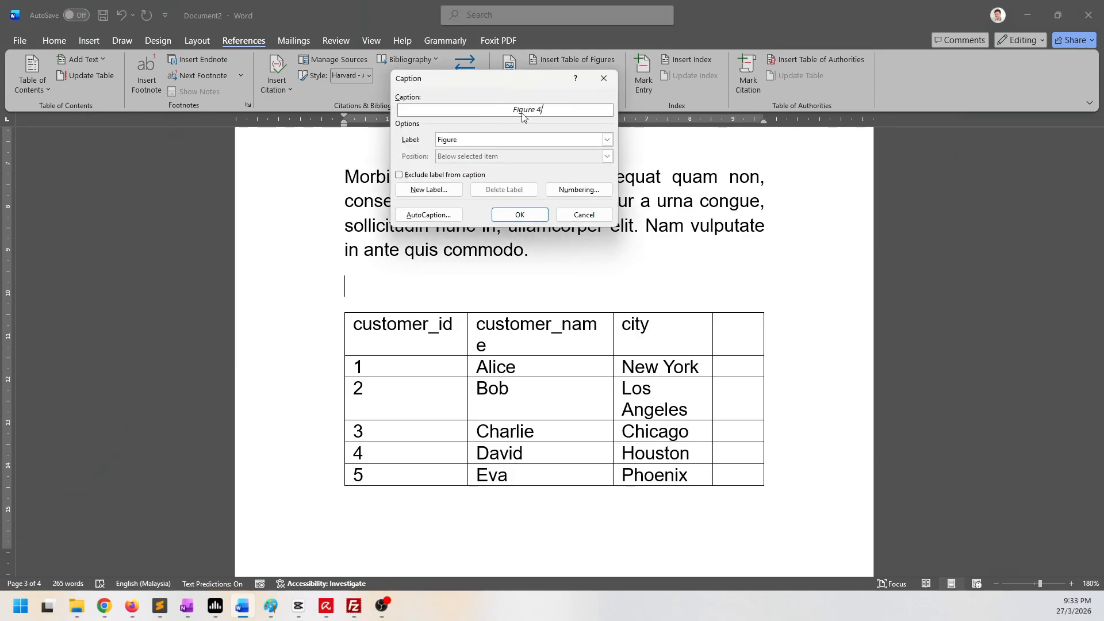
click(502, 140)
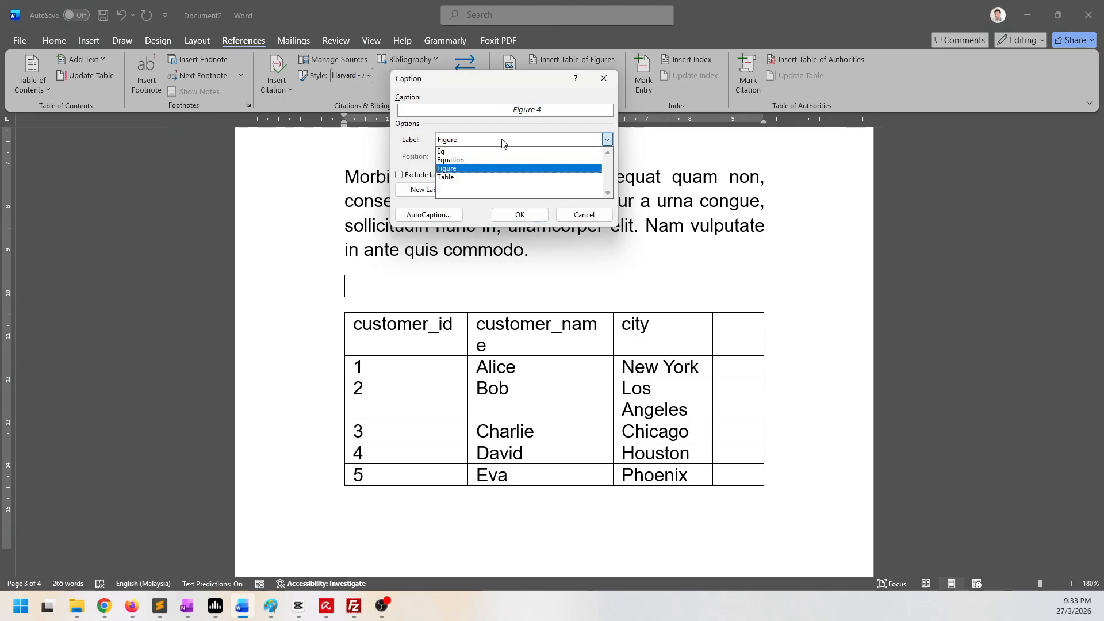
click(463, 177)
click(557, 112)
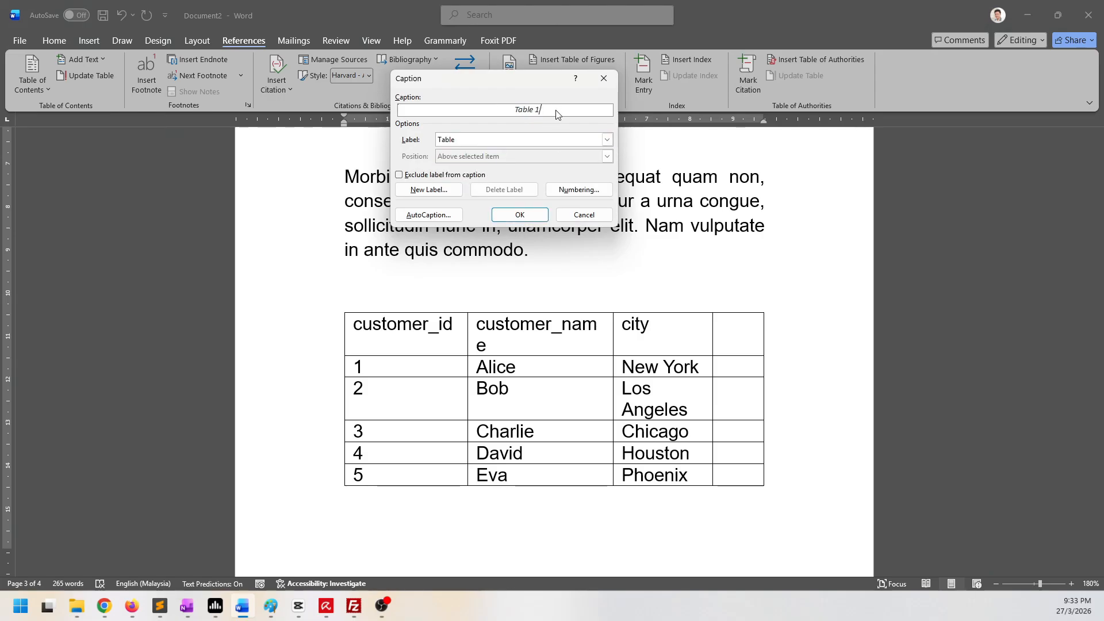
text(. Customer)
text( Table)
key(Return)
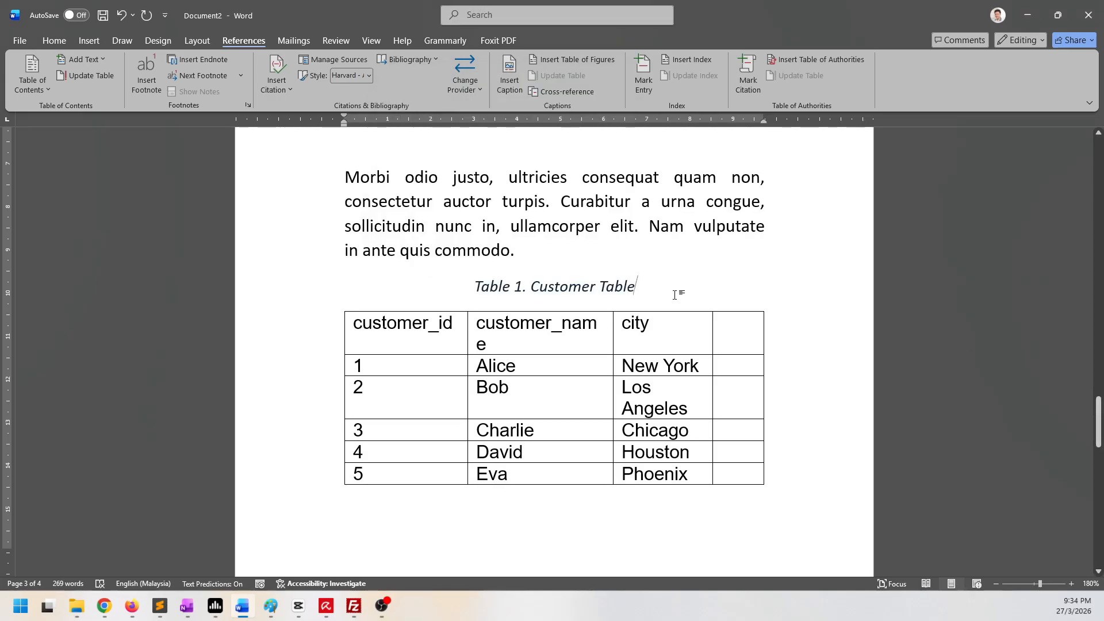
Left-align the Table 1 caption above the customer table.
click(387, 335)
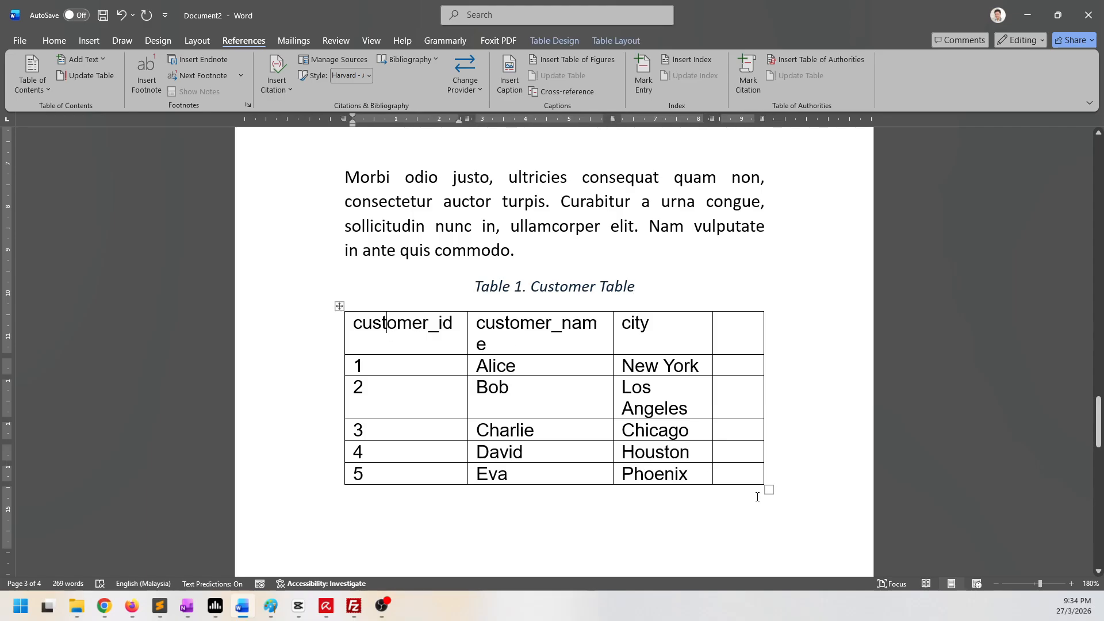
click(662, 293)
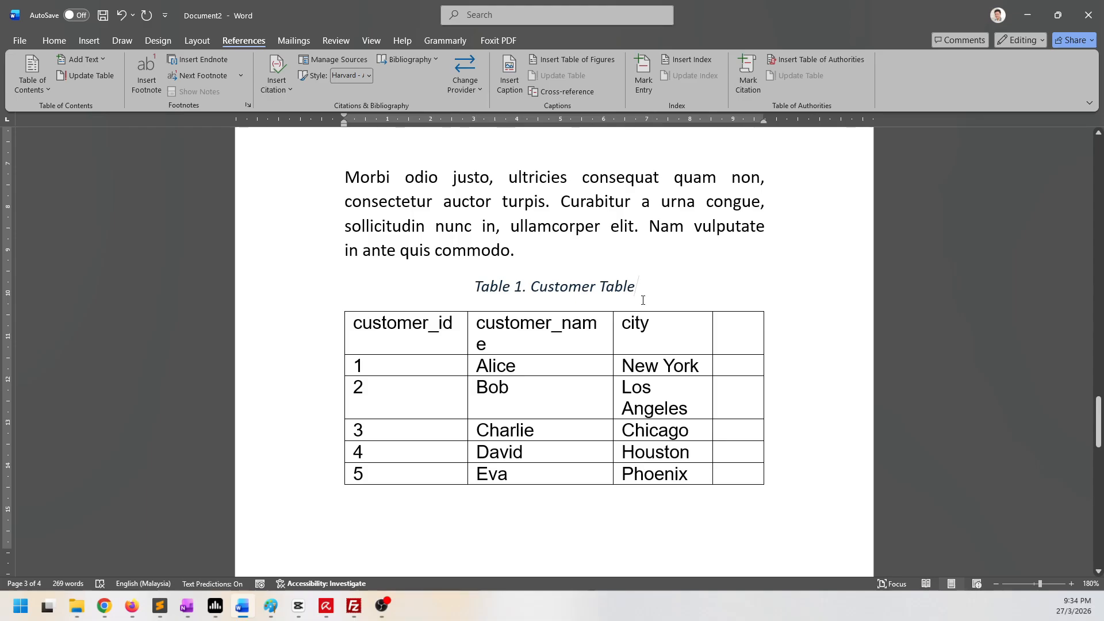
click(47, 41)
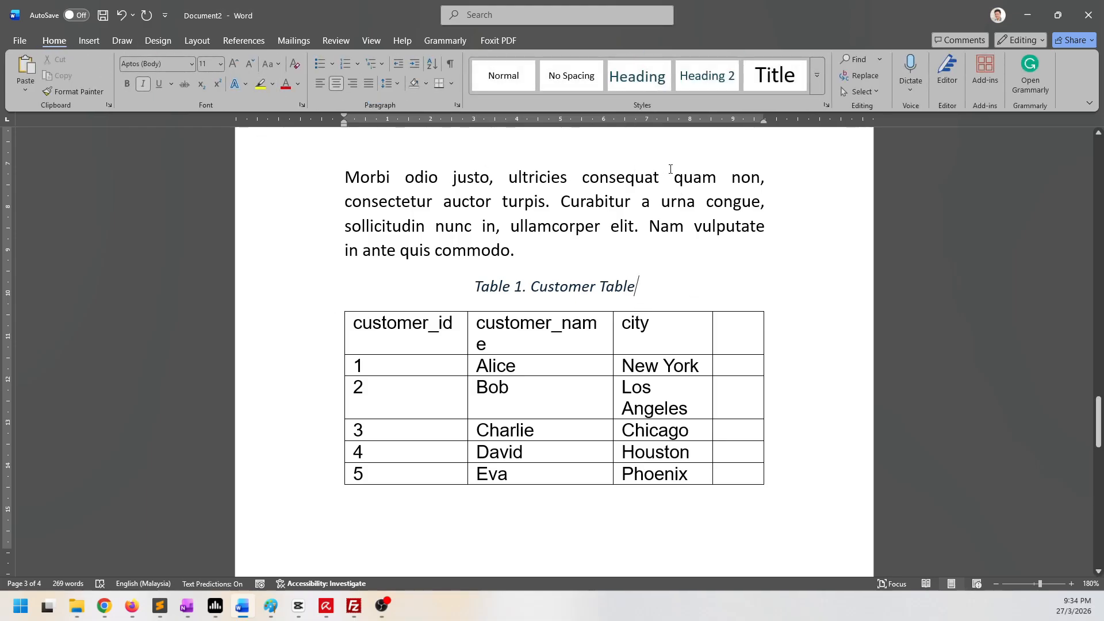
click(816, 76)
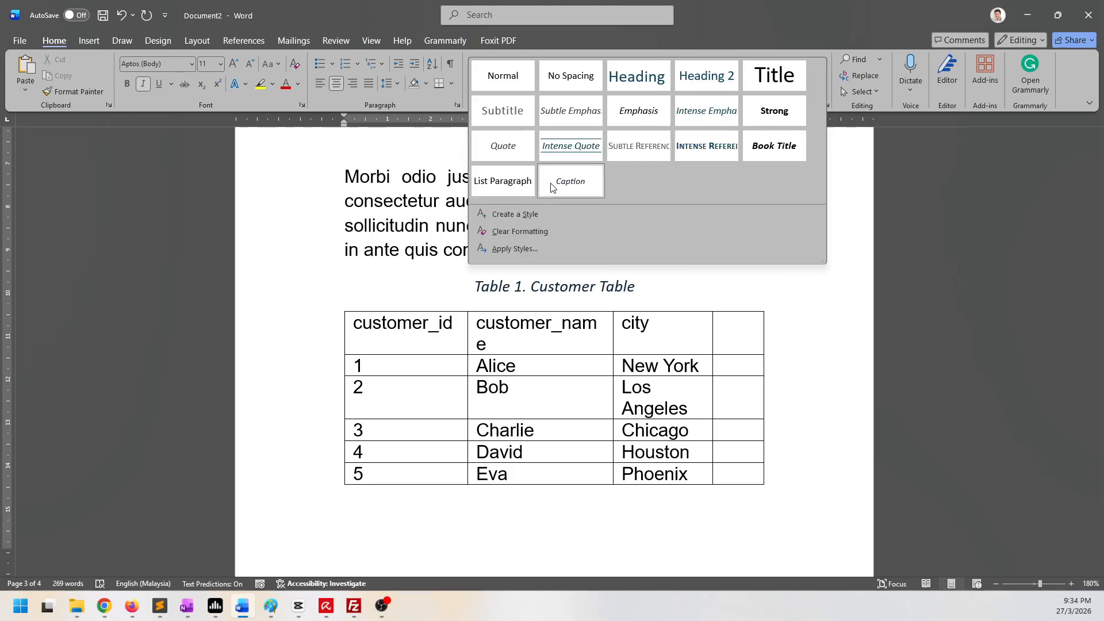
click(406, 229)
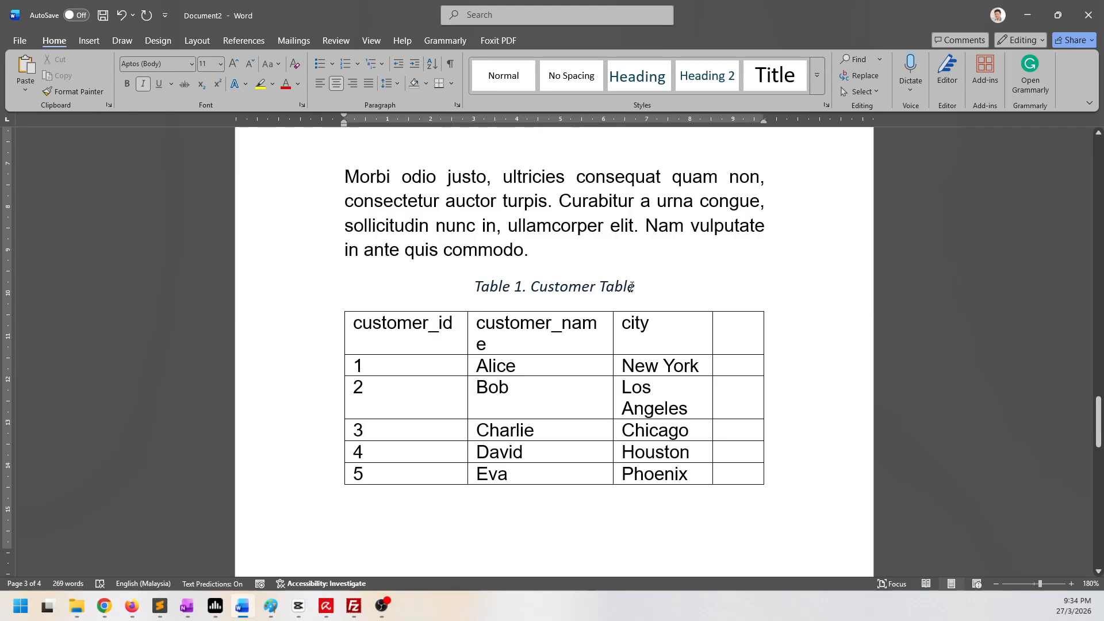
click(323, 84)
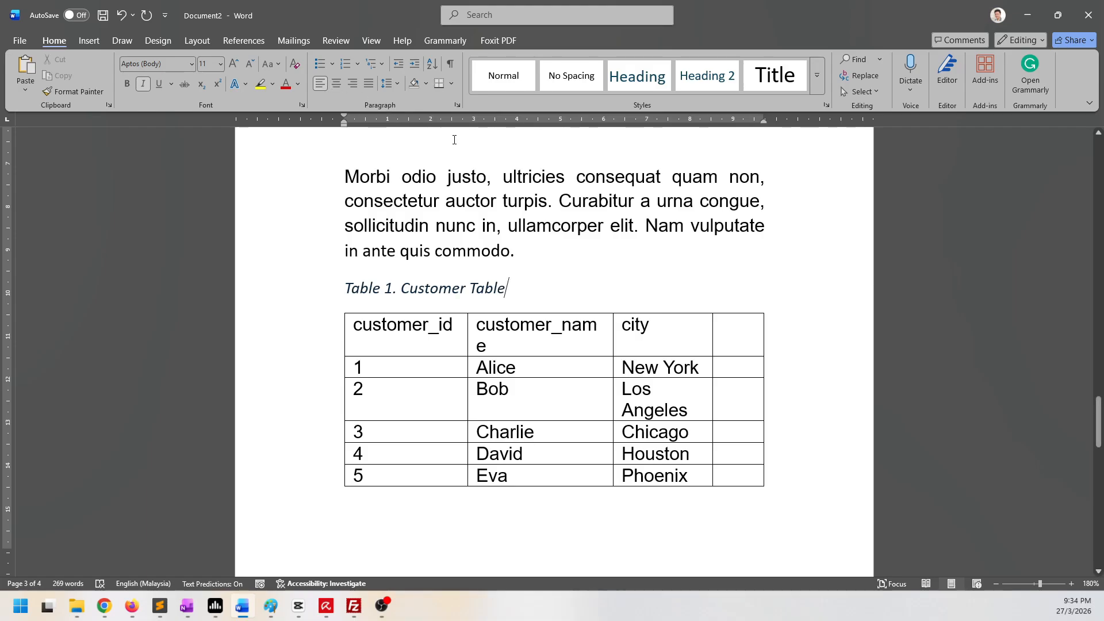
click(585, 268)
Add an empty line between the paragraph on page 4 and the SQL query below it.
scroll(586, 269, down, 10)
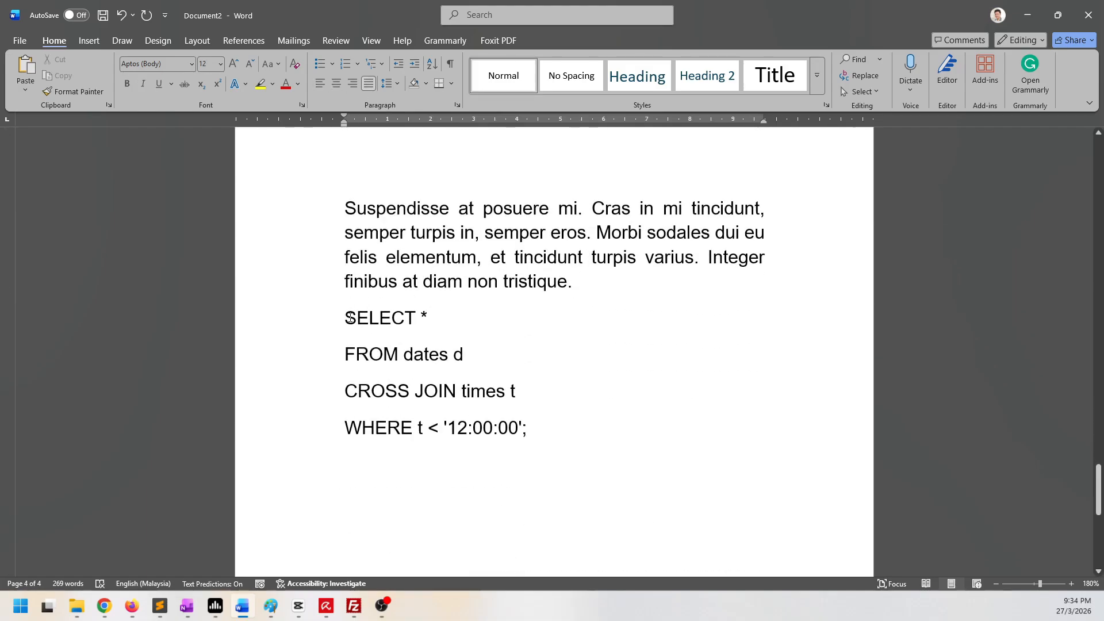
double_click(350, 318)
drag(346, 318, 546, 457)
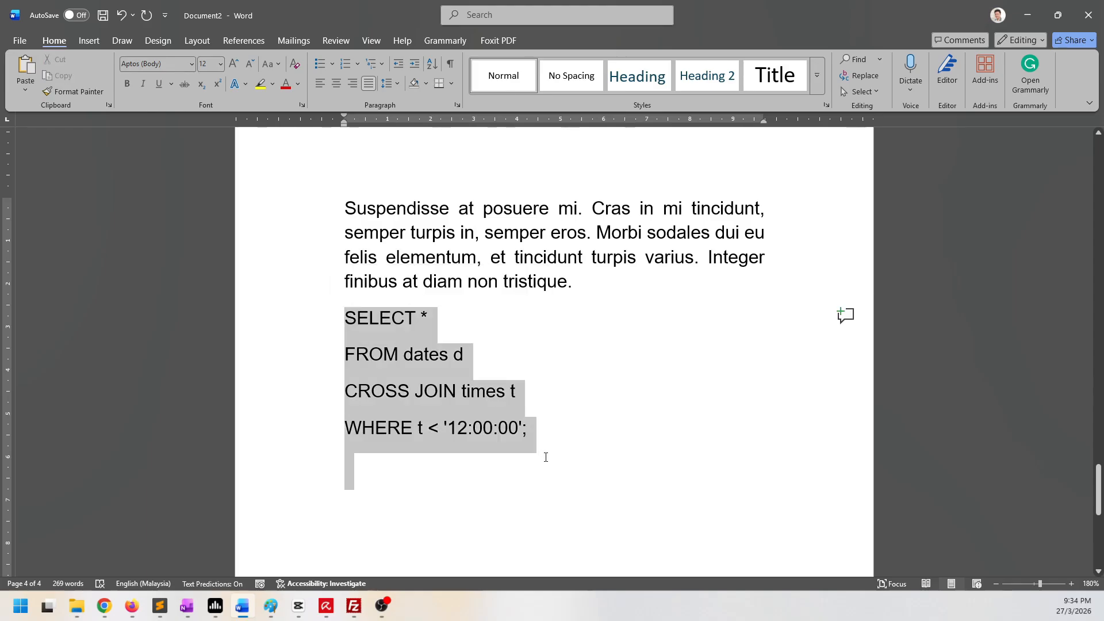
click(538, 488)
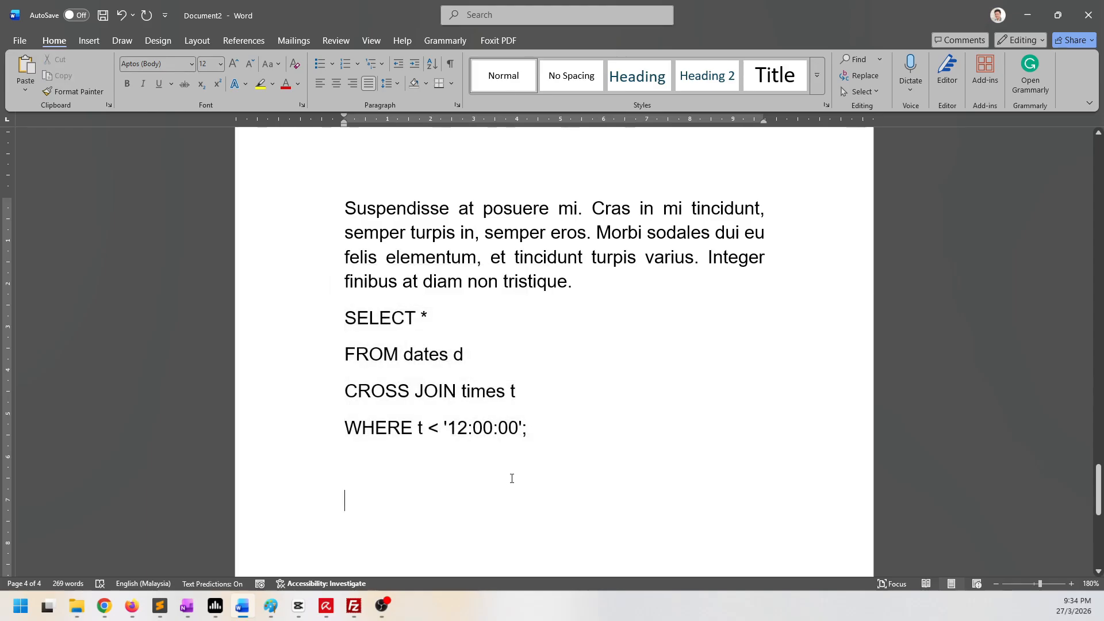
click(619, 269)
key(ctrl+z)
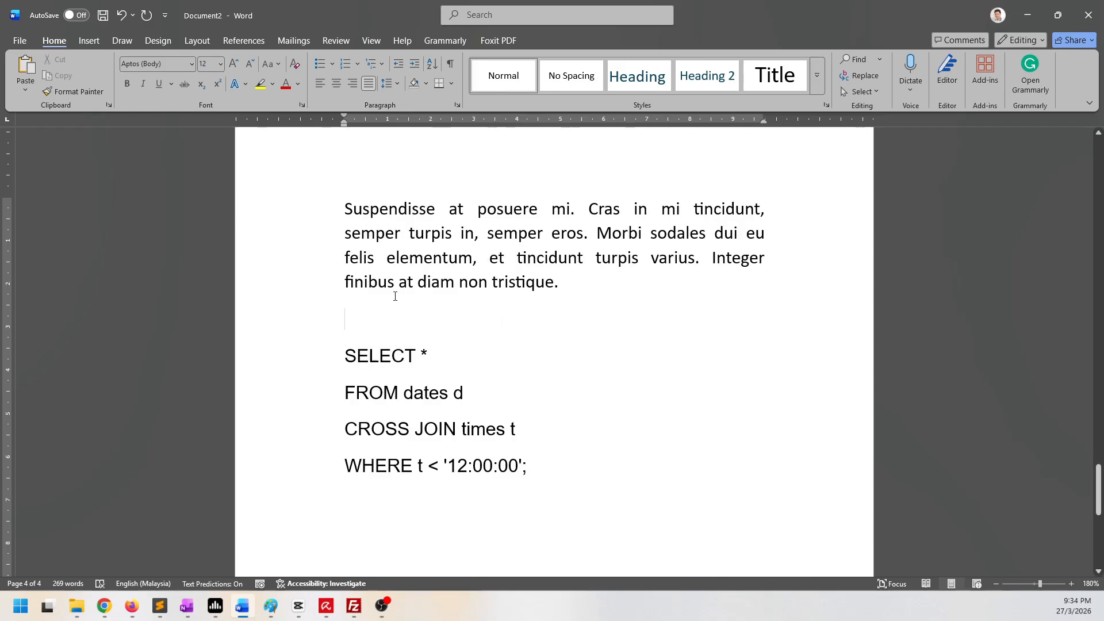
Start a caption on the empty line above the SQL query and create a new caption label named "Code".
click(251, 42)
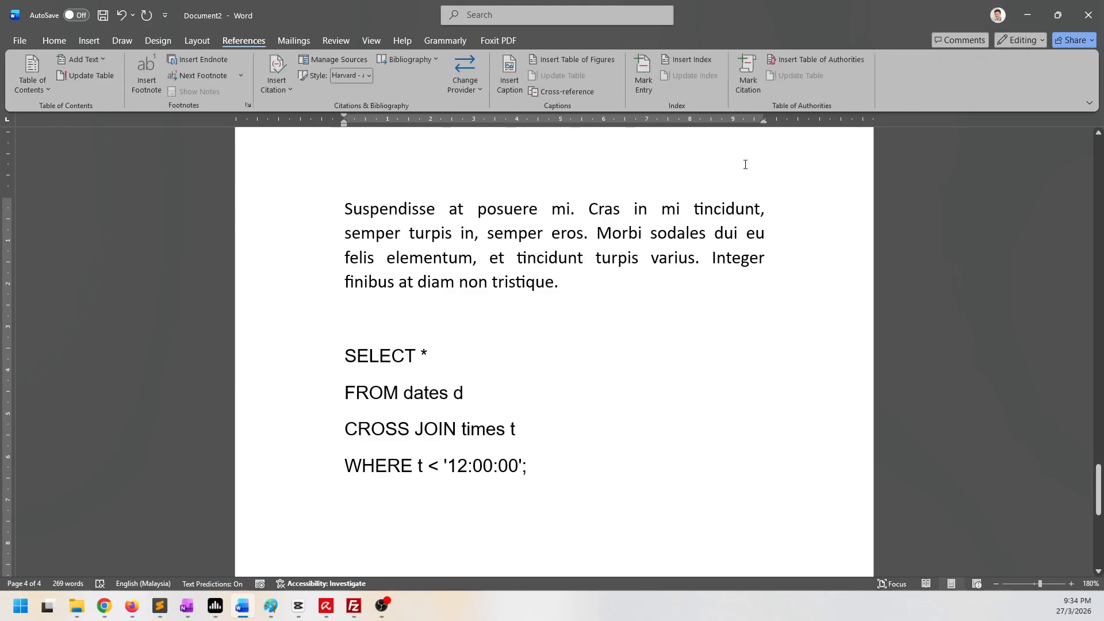
click(512, 86)
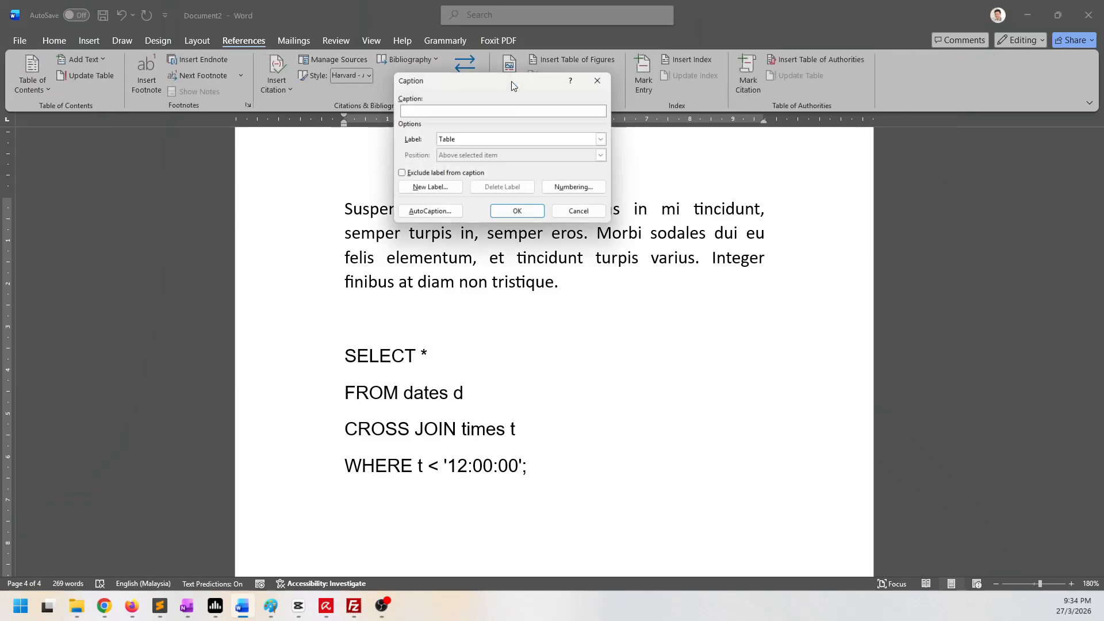
click(500, 140)
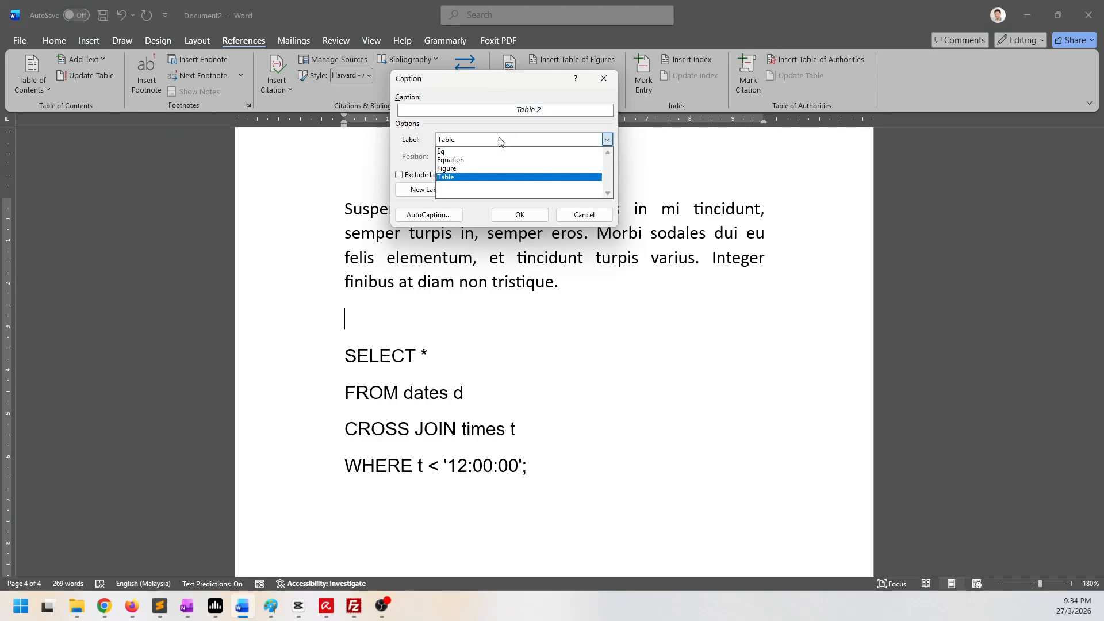
click(500, 139)
click(499, 140)
click(499, 140)
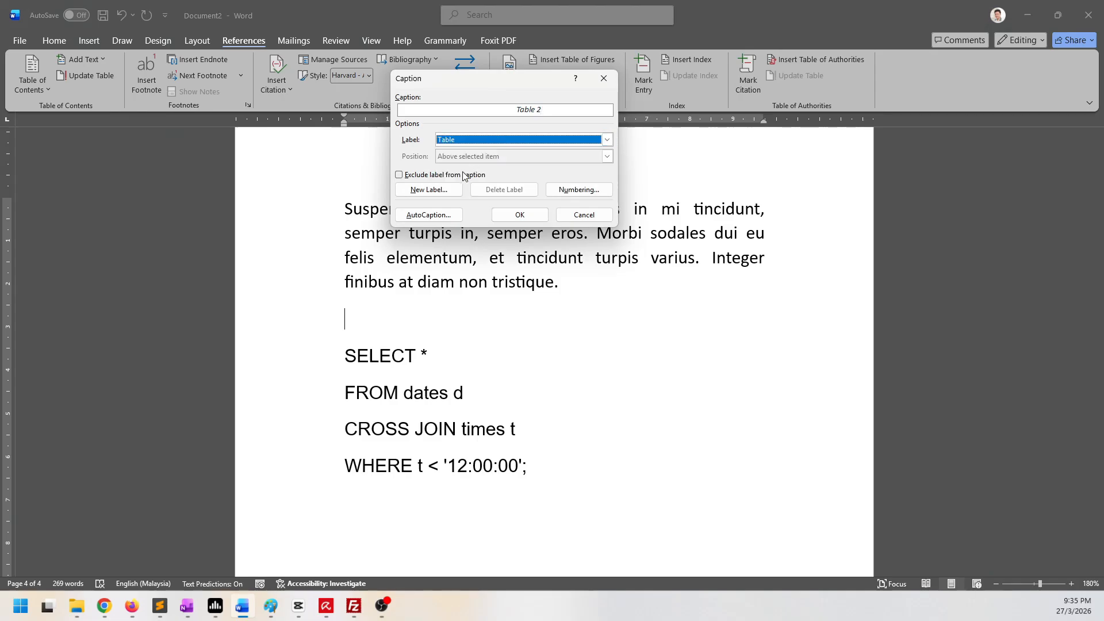
click(441, 191)
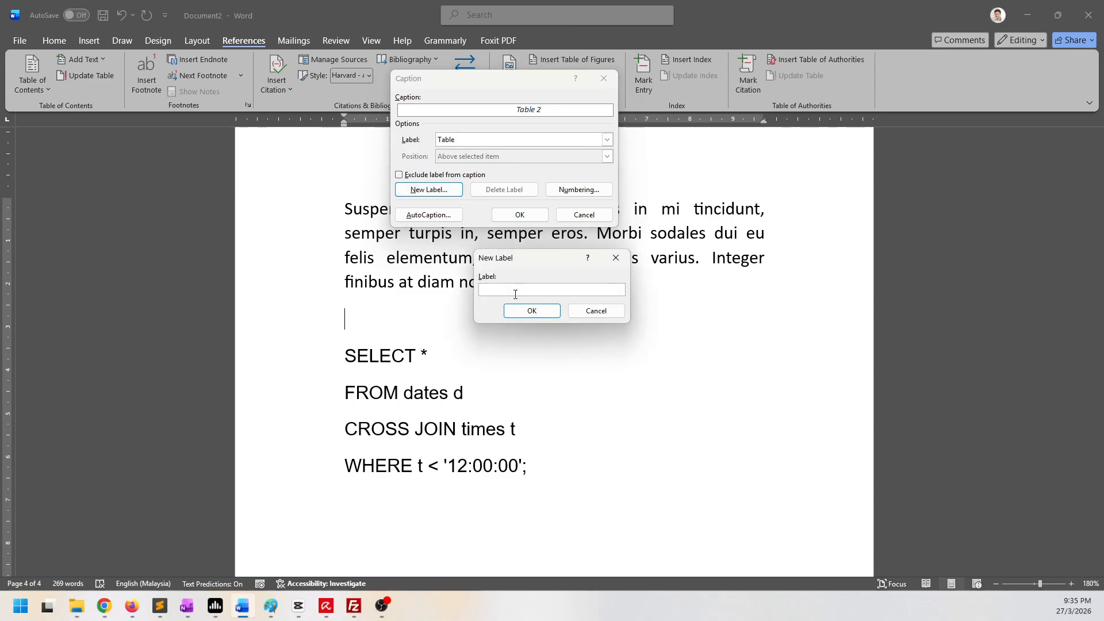
text(Code)
click(542, 312)
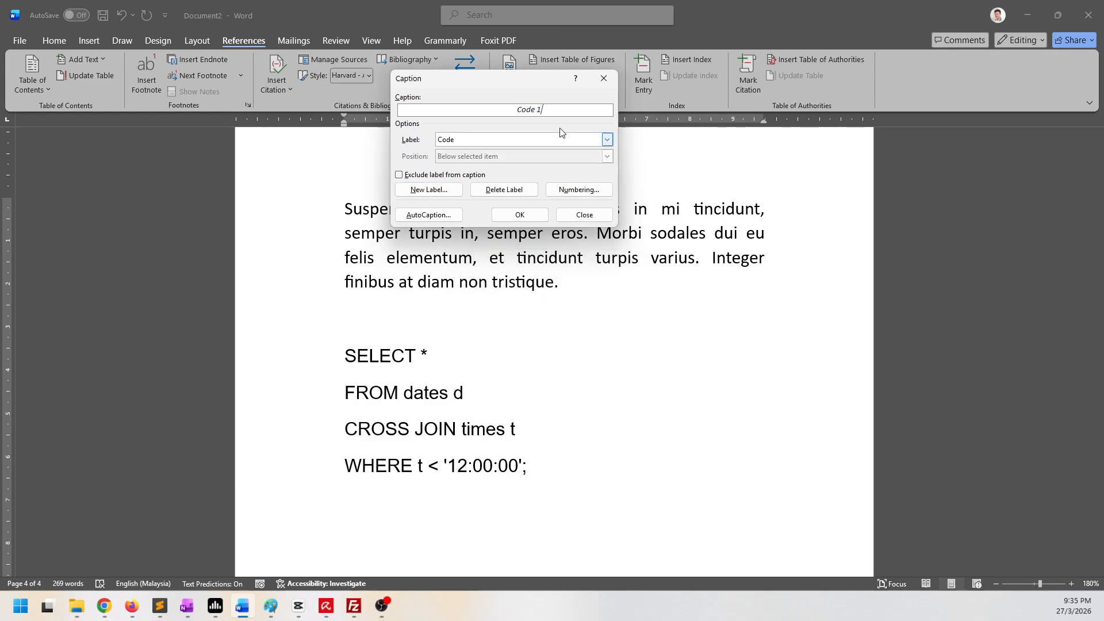
Complete the caption text as "Code 1. MySQL Query", insert it, and left-align it above the query.
text(. MySQL Query)
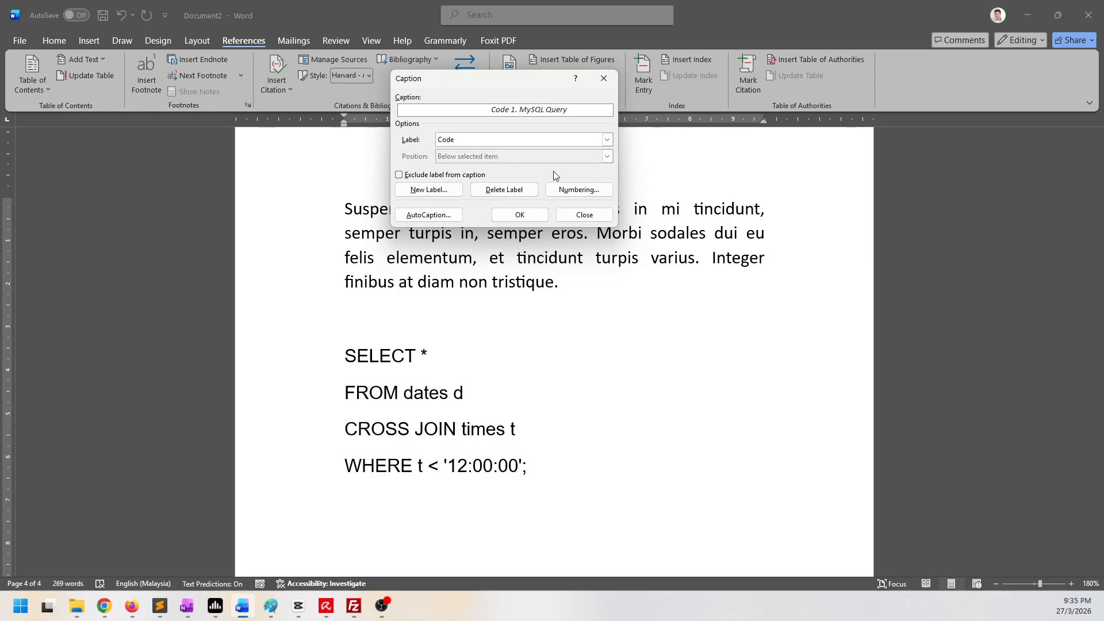
click(521, 215)
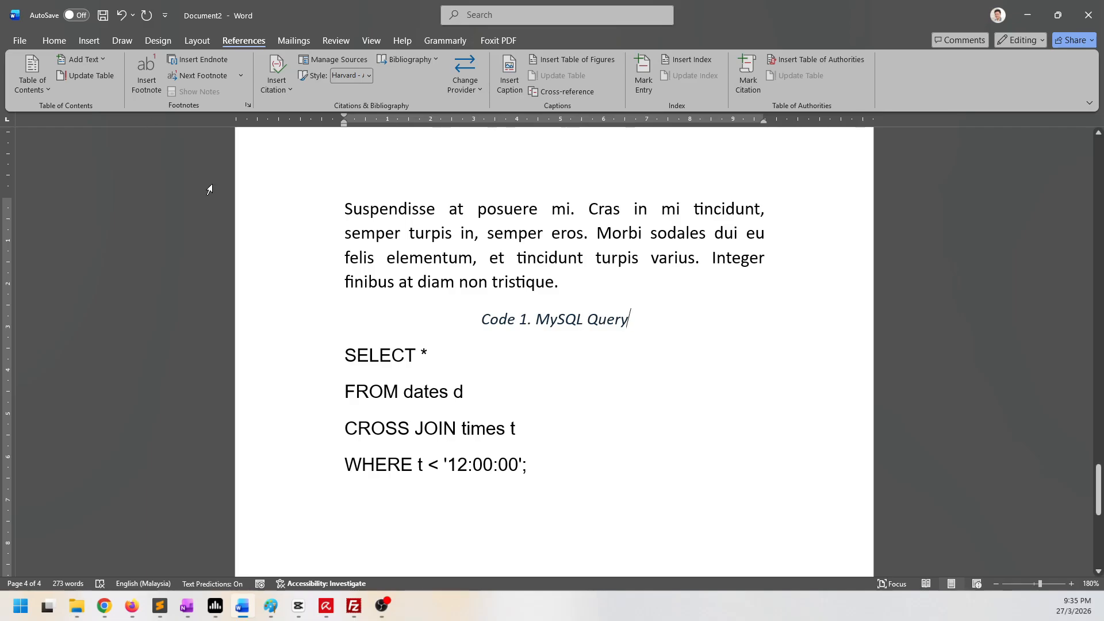
key(ctrl+l)
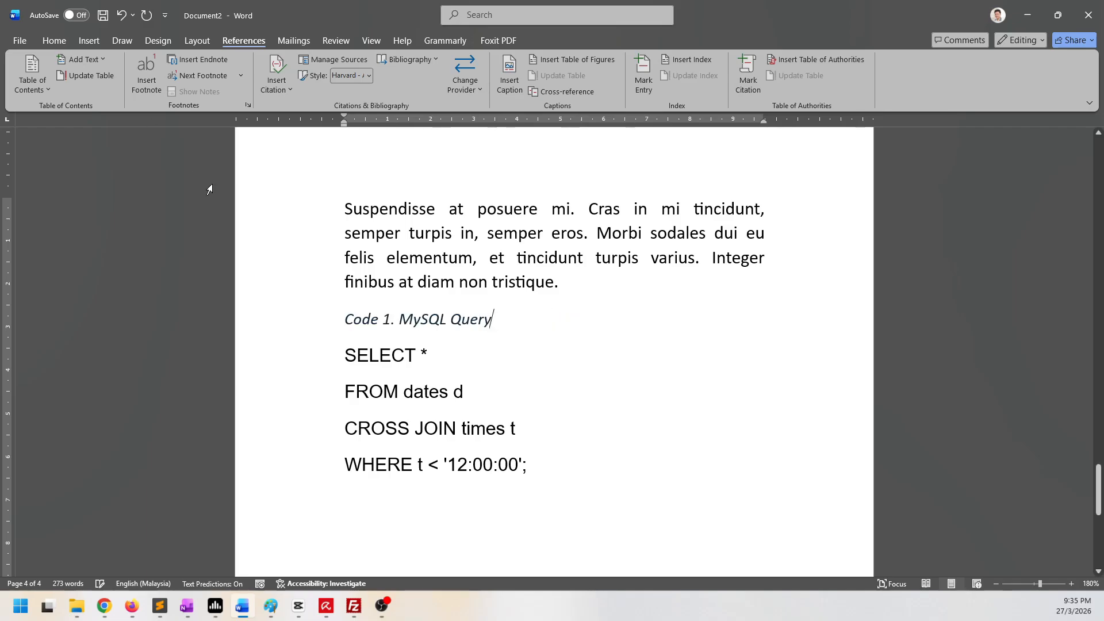
Apply light gray paragraph shading to the four lines of the SQL query below the Code 1 caption.
key(Right)
drag(352, 355, 585, 481)
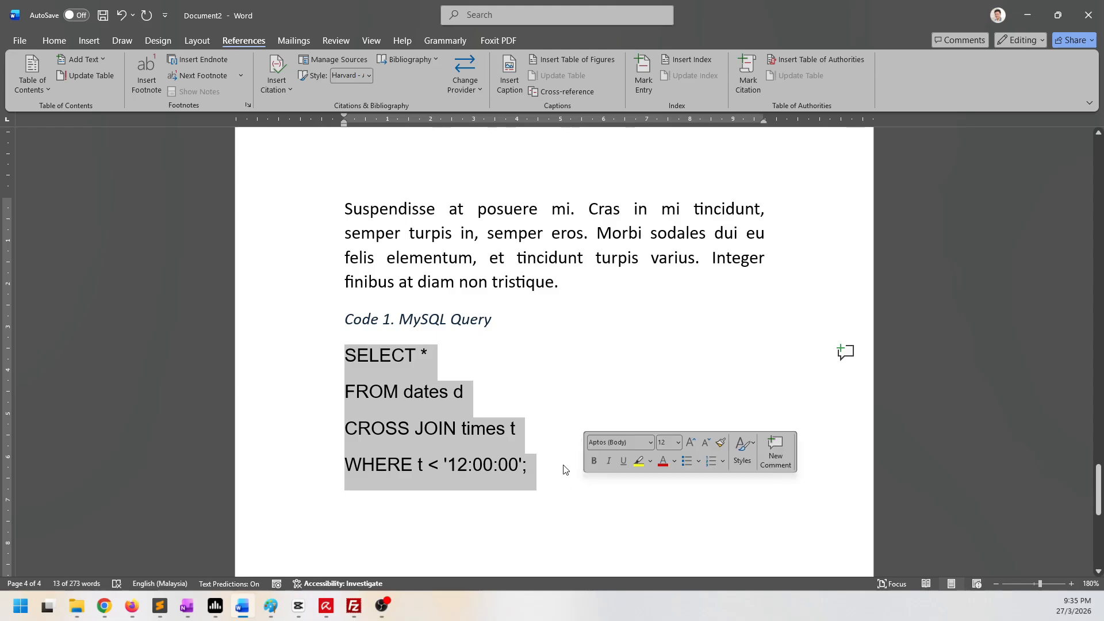
click(55, 44)
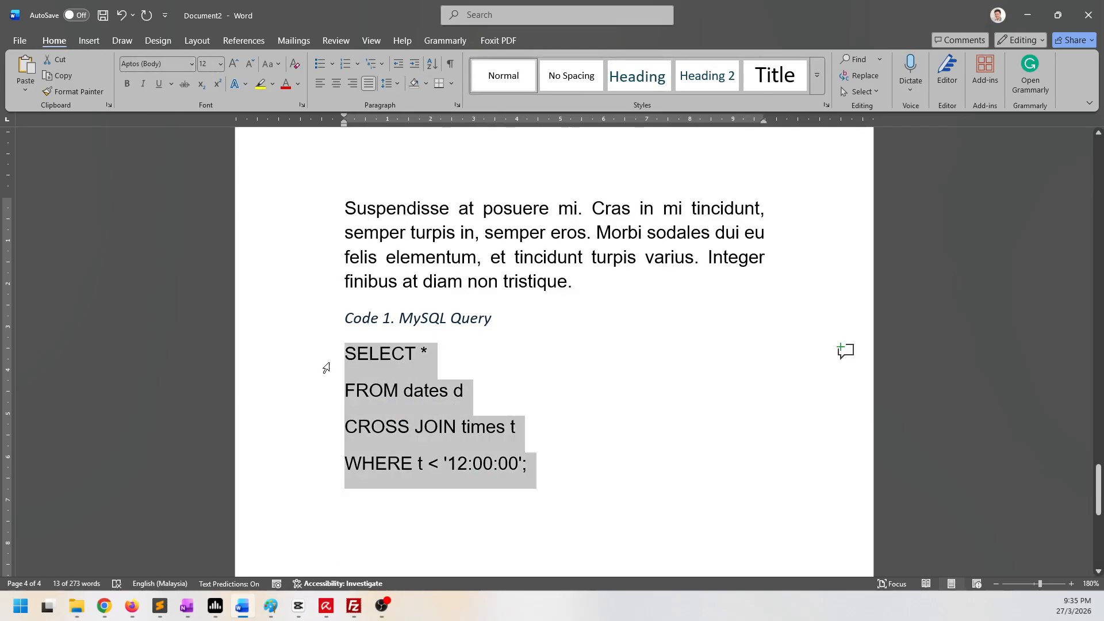
click(454, 86)
click(427, 84)
click(426, 84)
click(426, 84)
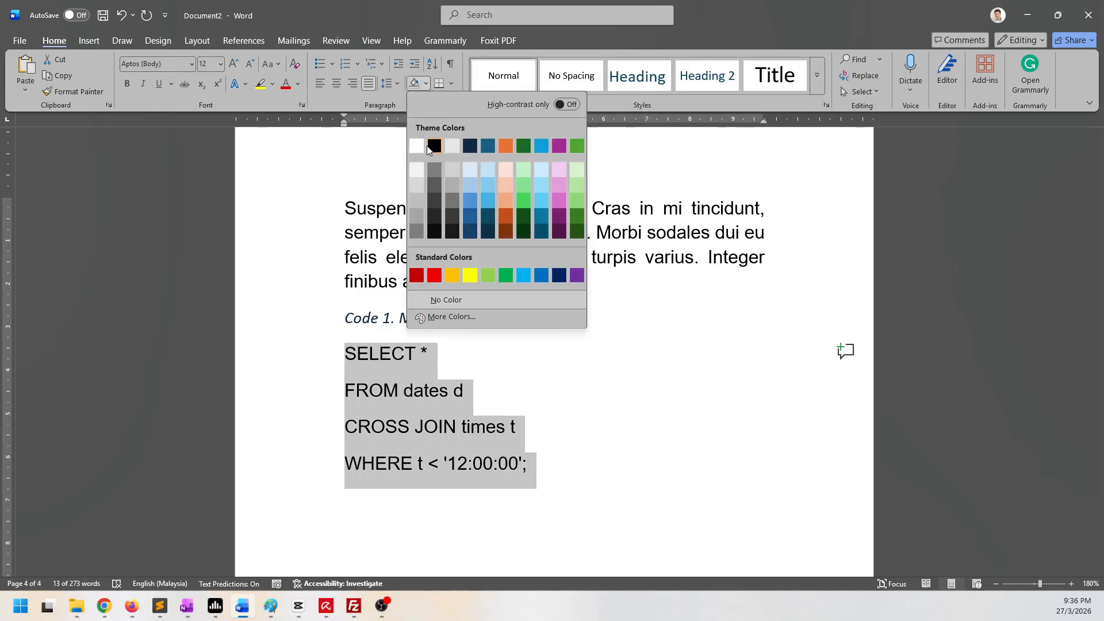
click(412, 188)
click(470, 395)
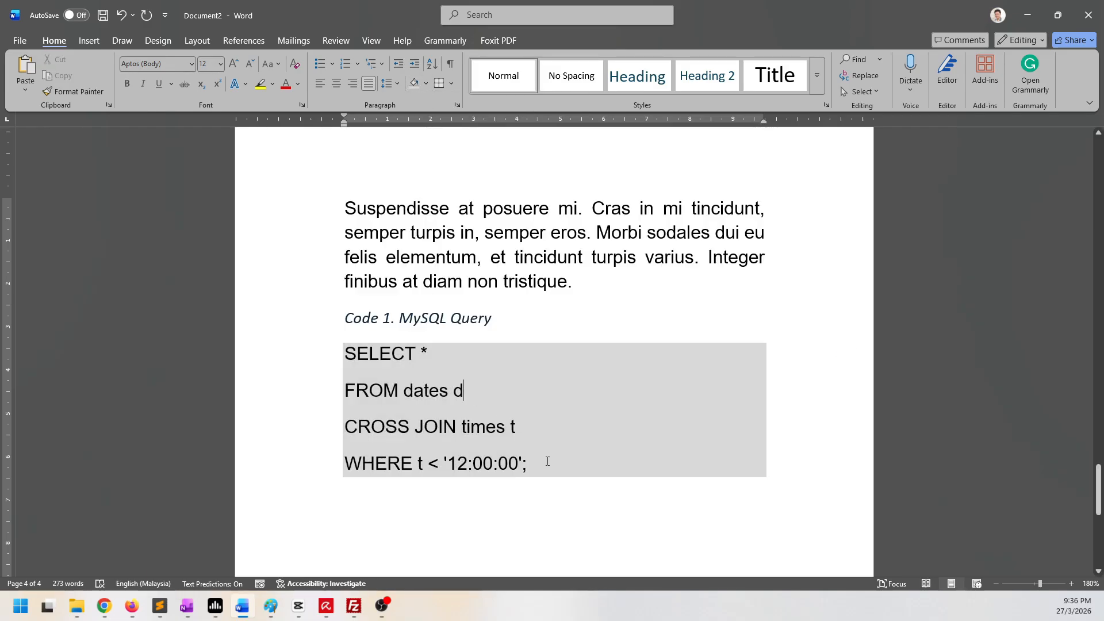
Set the font of the whole SQL query to Consolas at size 10.
drag(547, 464, 349, 358)
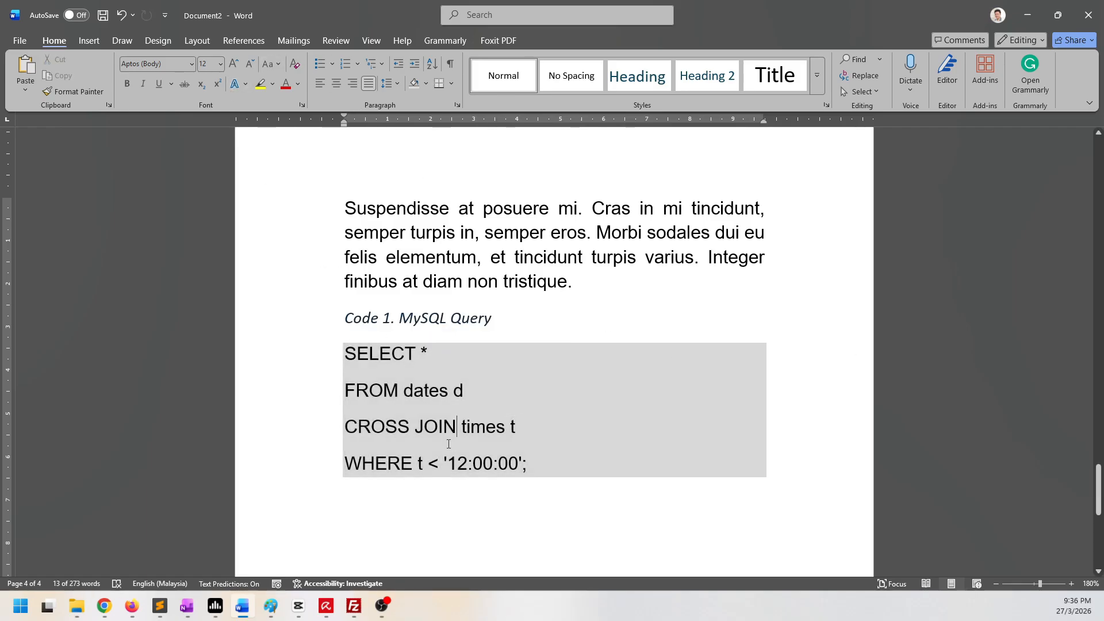
click(457, 427)
key(ctrl+Left)
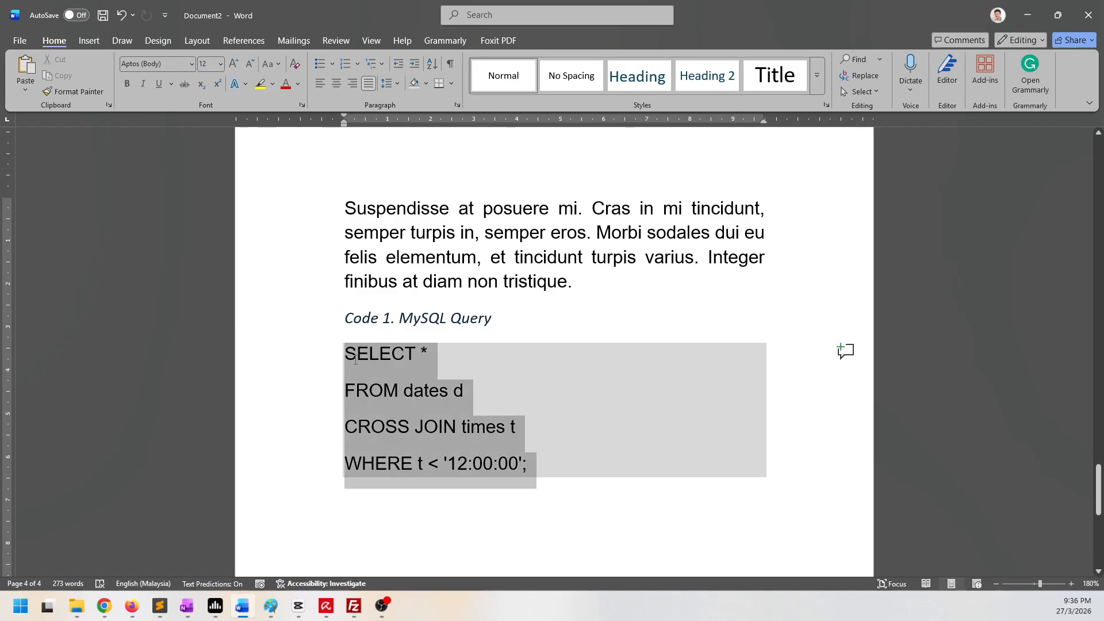
triple_click(383, 426)
click(156, 68)
text(Consolas)
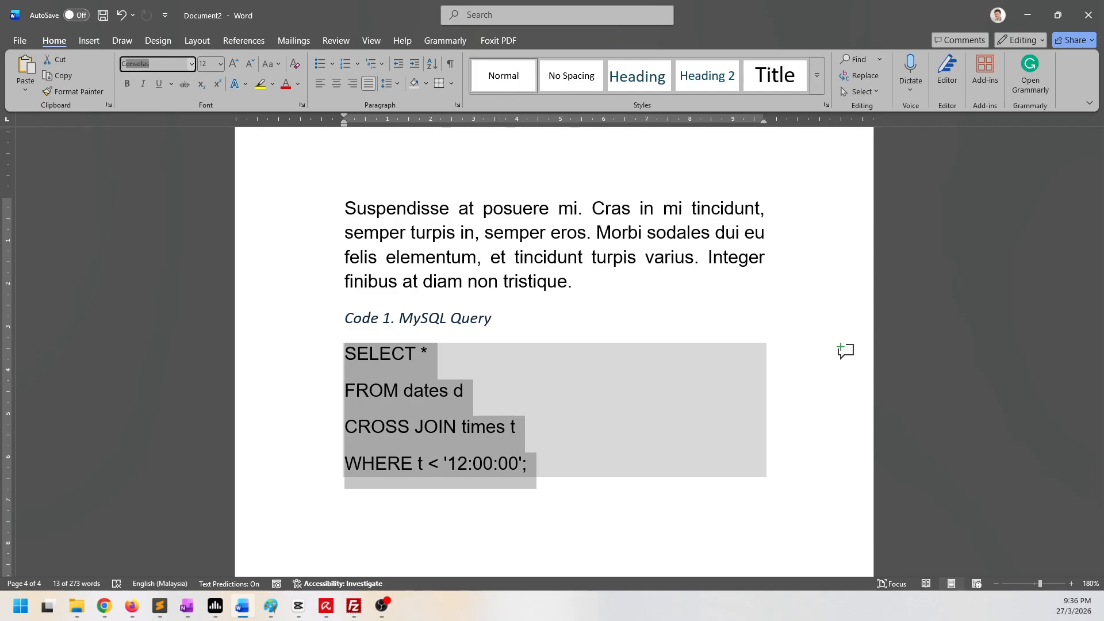
key(Return)
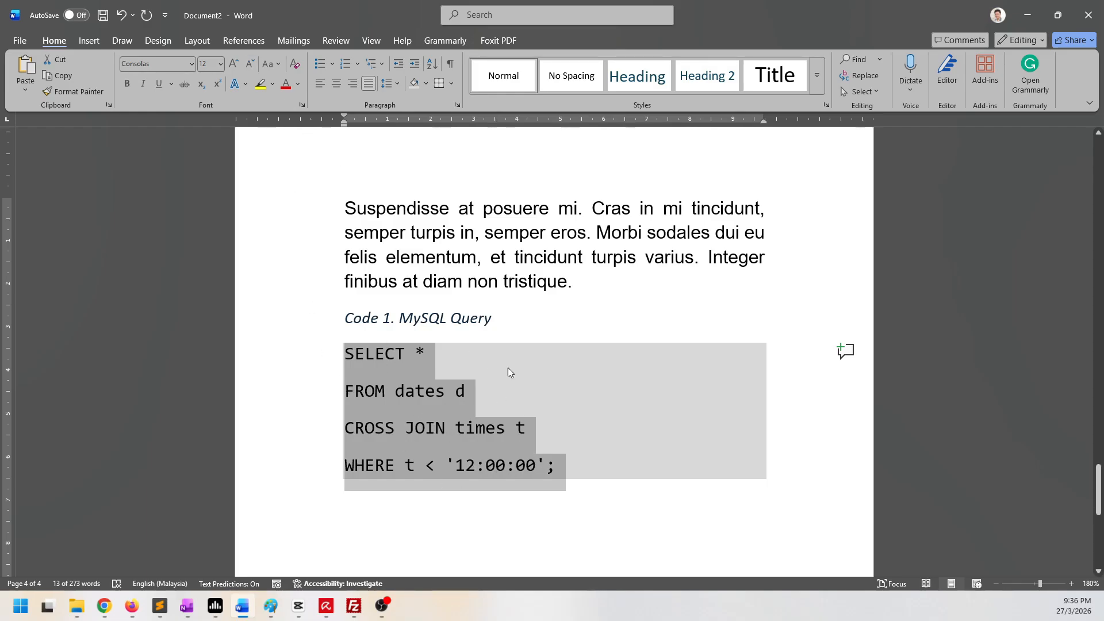
click(249, 68)
click(249, 68)
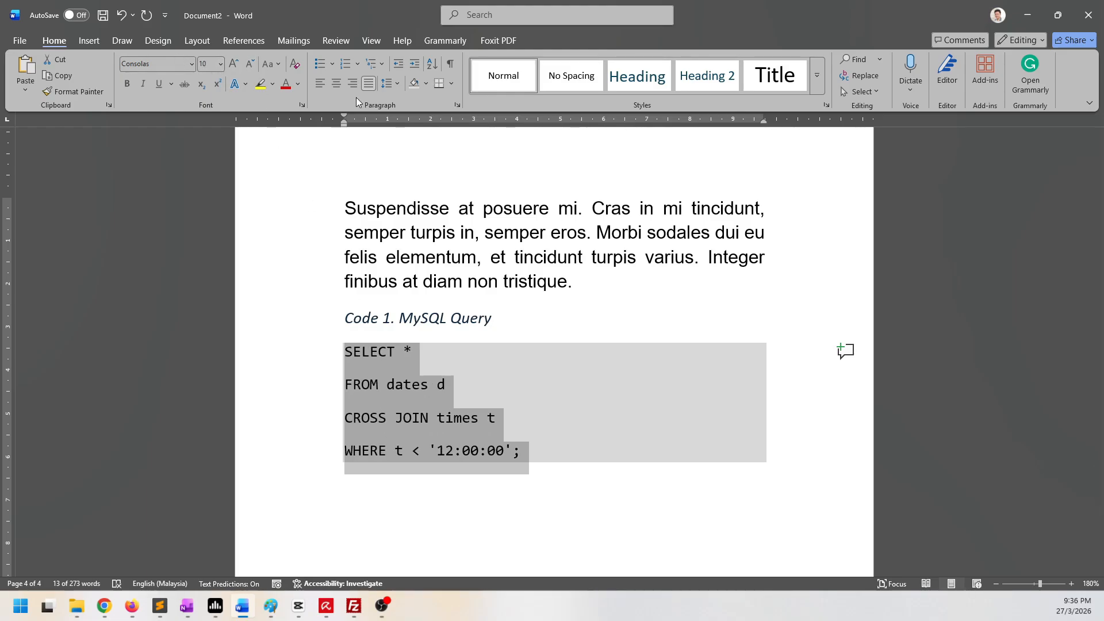
Give the SQL query 1.15 line spacing, 0 spacing after, and no added space between paragraphs of the same style.
click(397, 85)
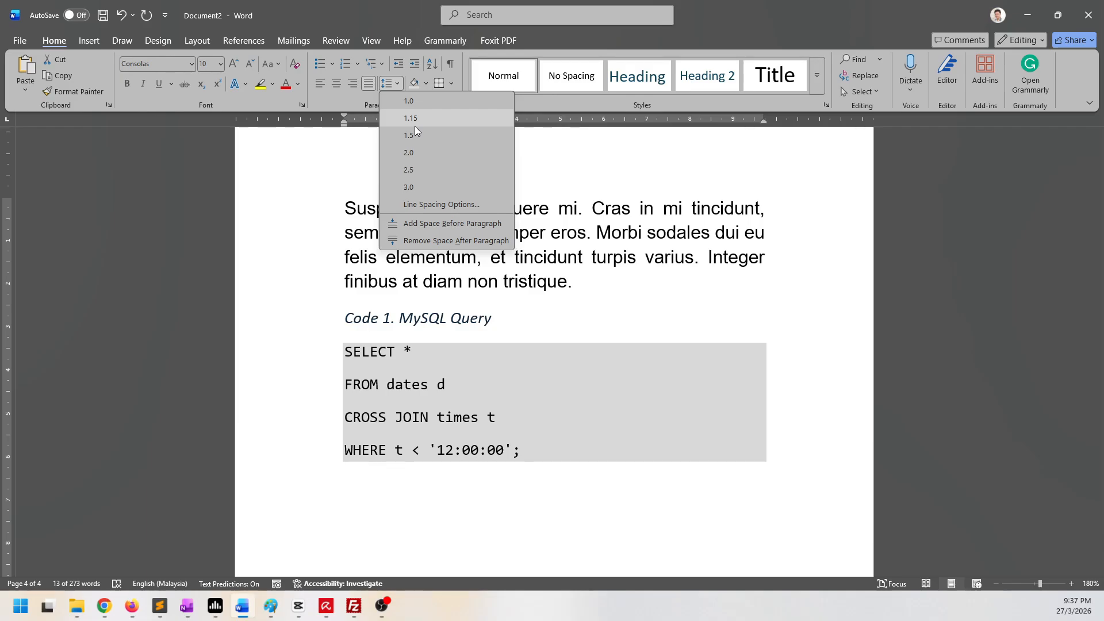
click(415, 122)
click(397, 86)
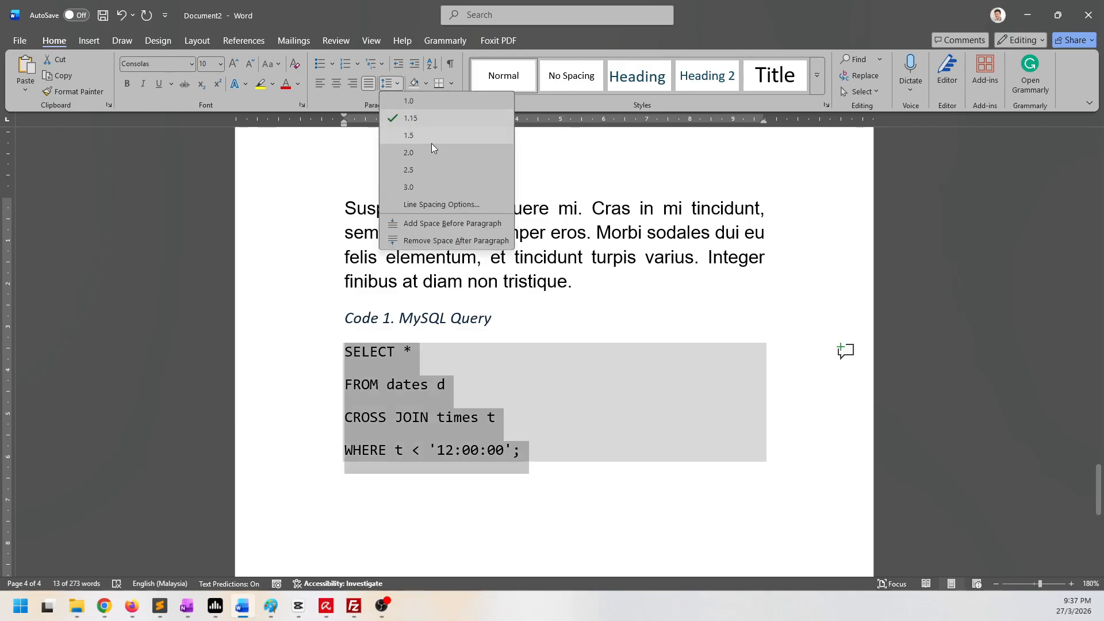
click(471, 204)
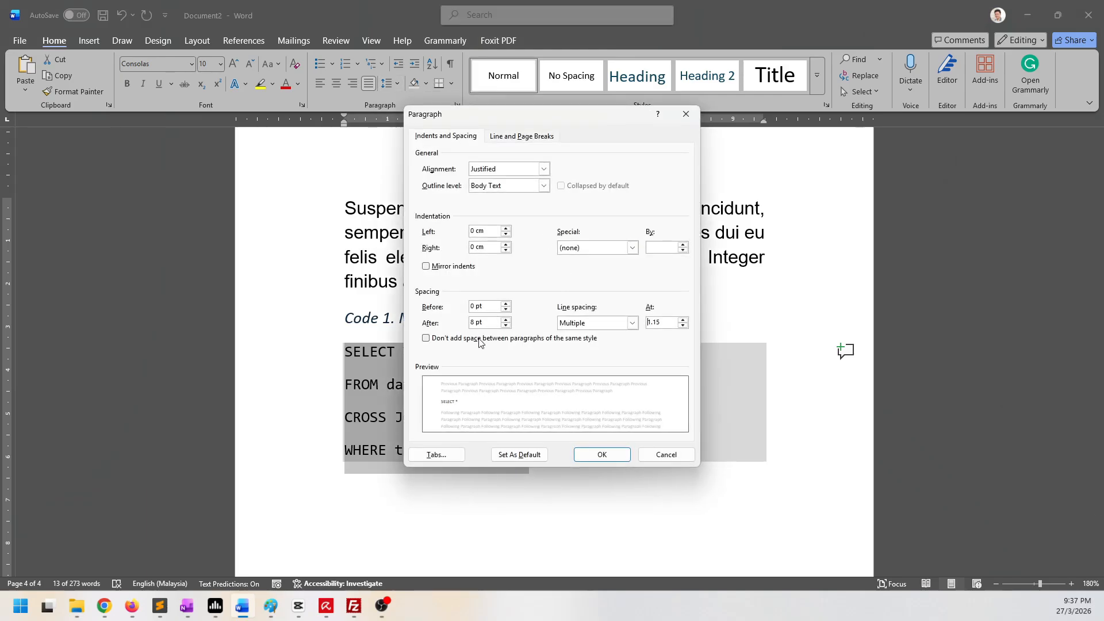
drag(485, 322, 411, 321)
text(0)
click(458, 338)
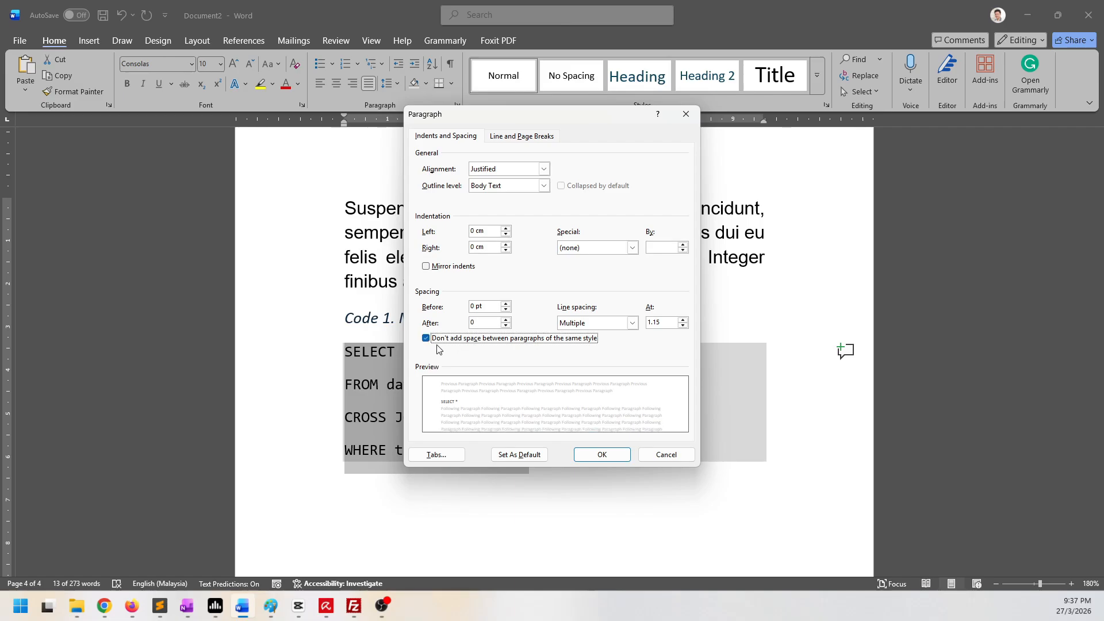
click(601, 455)
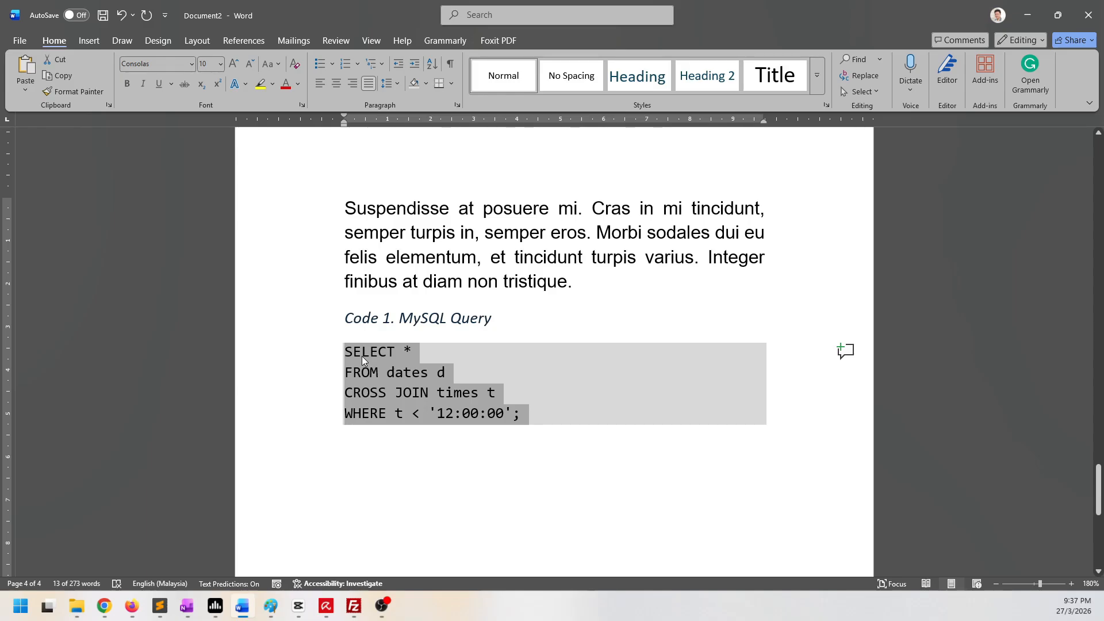
Create a new style named "Code" from the formatting of the SQL query.
click(818, 82)
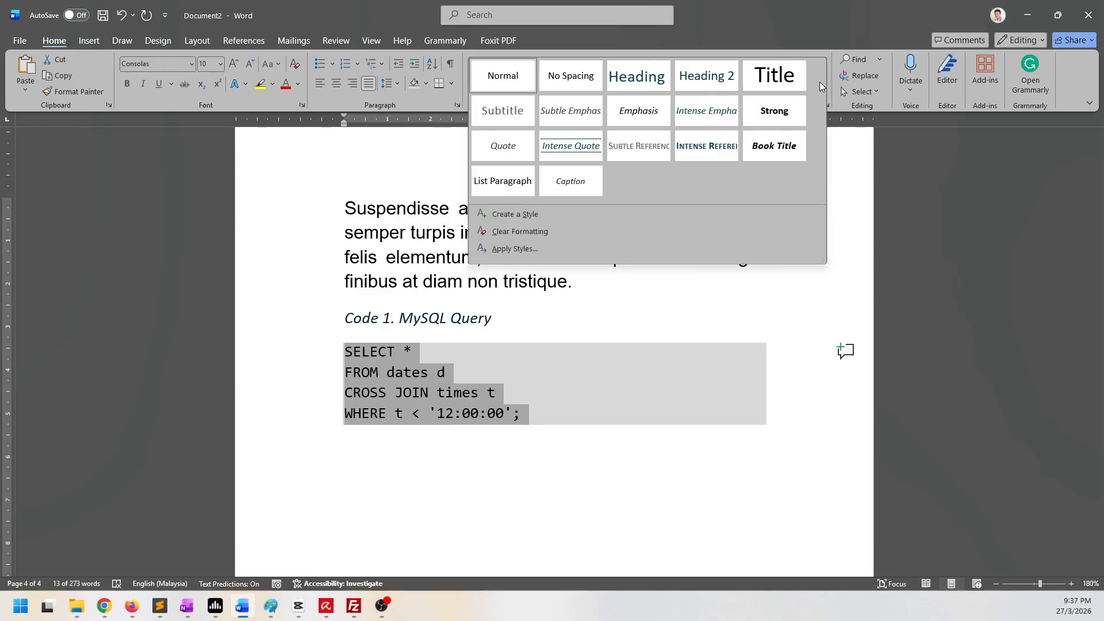
click(433, 443)
drag(527, 415, 344, 351)
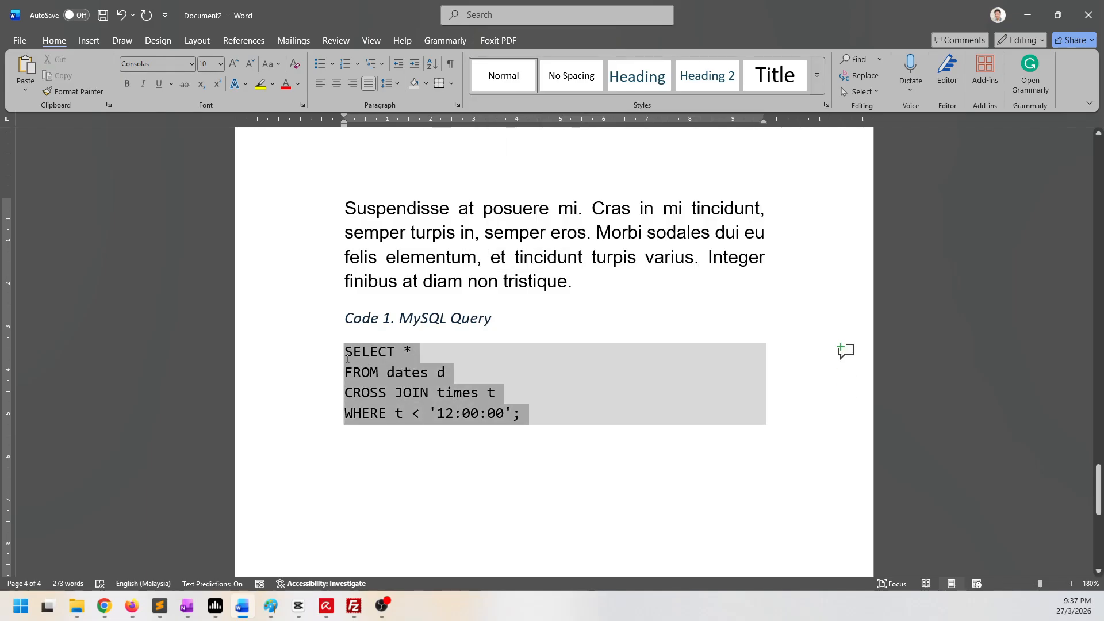
click(823, 81)
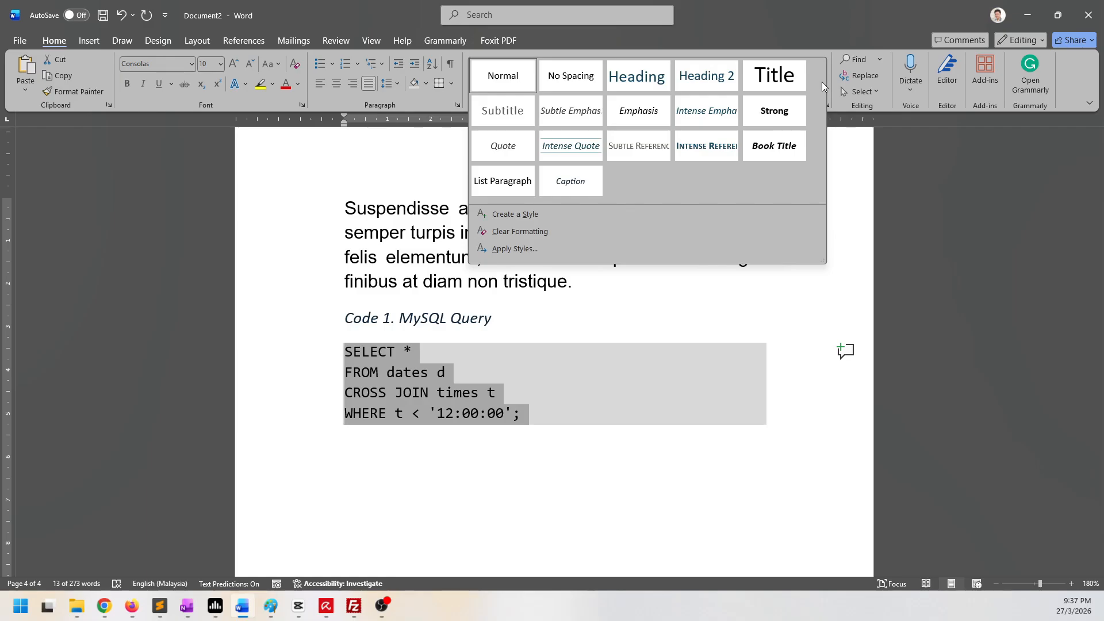
click(547, 215)
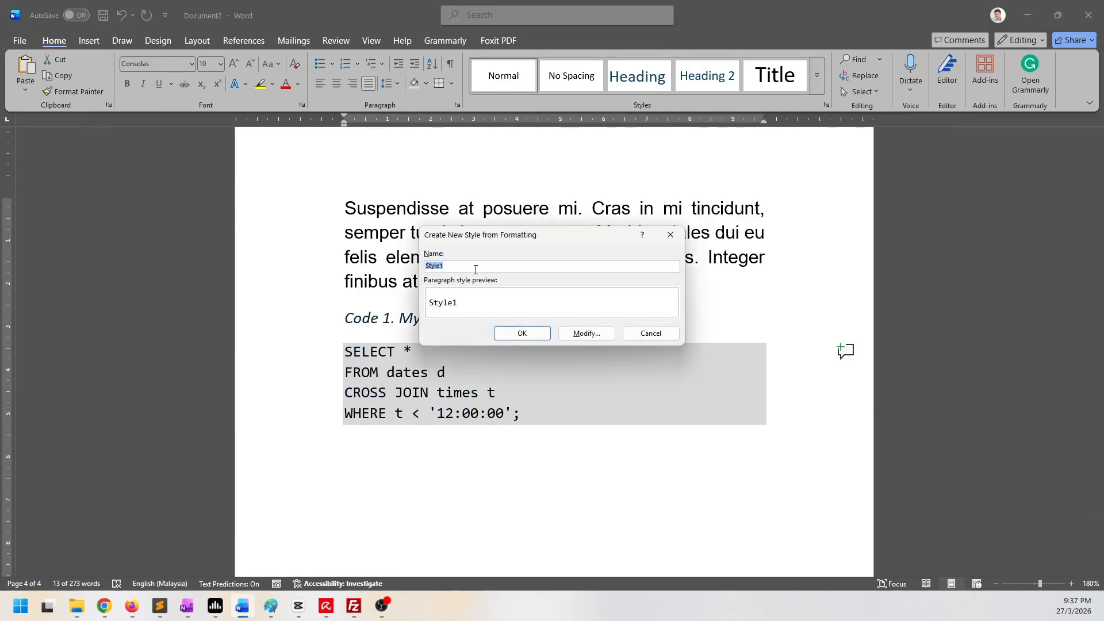
text(Code)
click(510, 334)
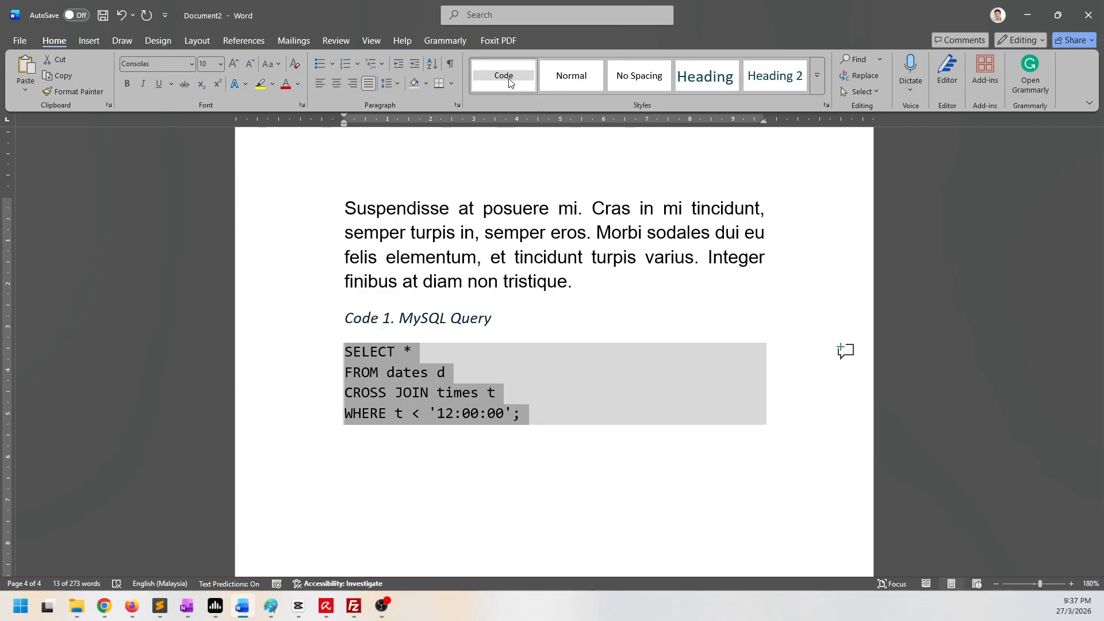
Apply the Code style to the paragraph above the Code 1 caption.
click(537, 313)
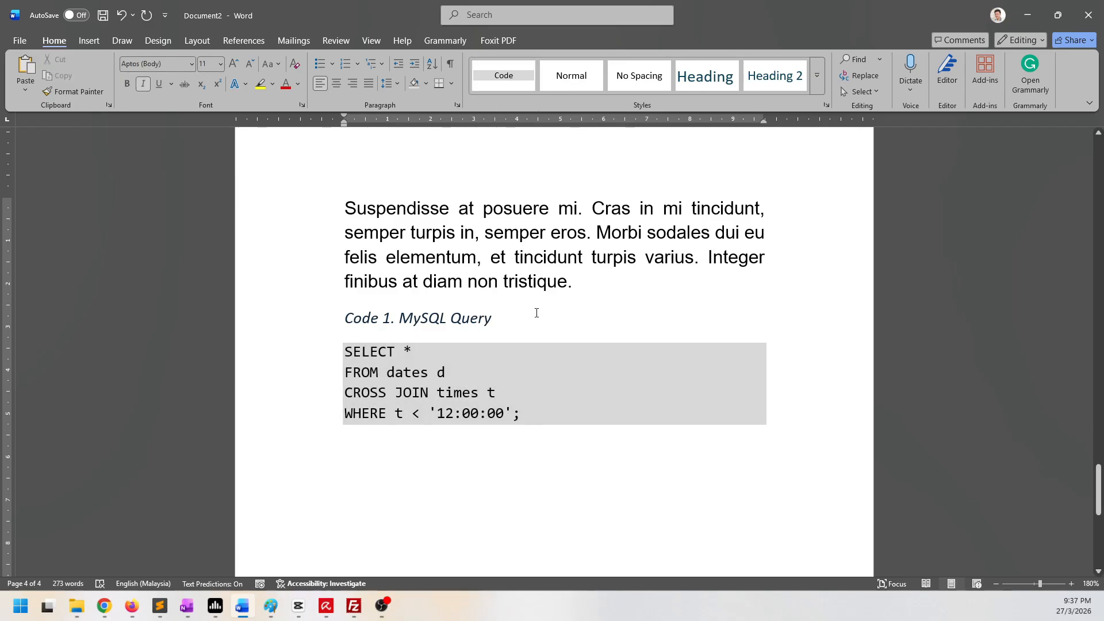
scroll(537, 313, up, 1)
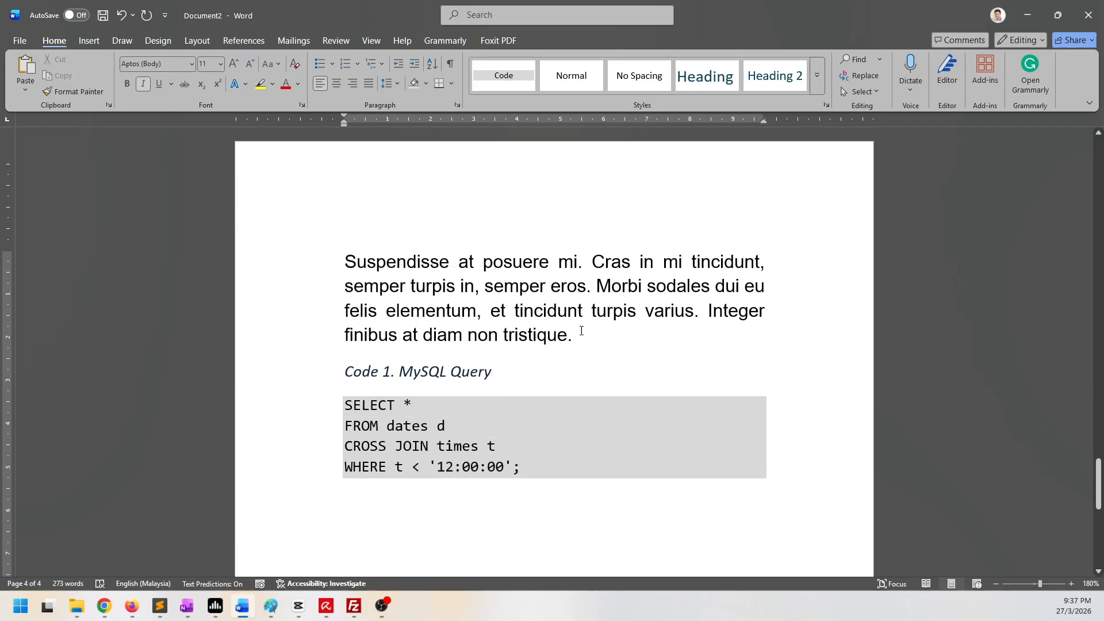
triple_click(600, 341)
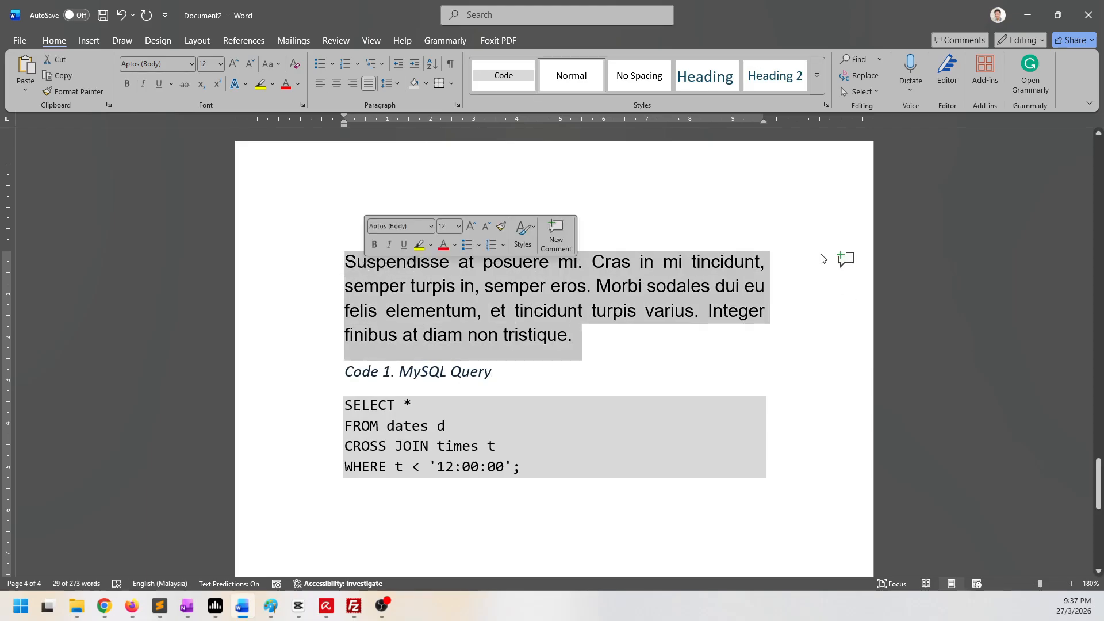
click(515, 84)
click(685, 347)
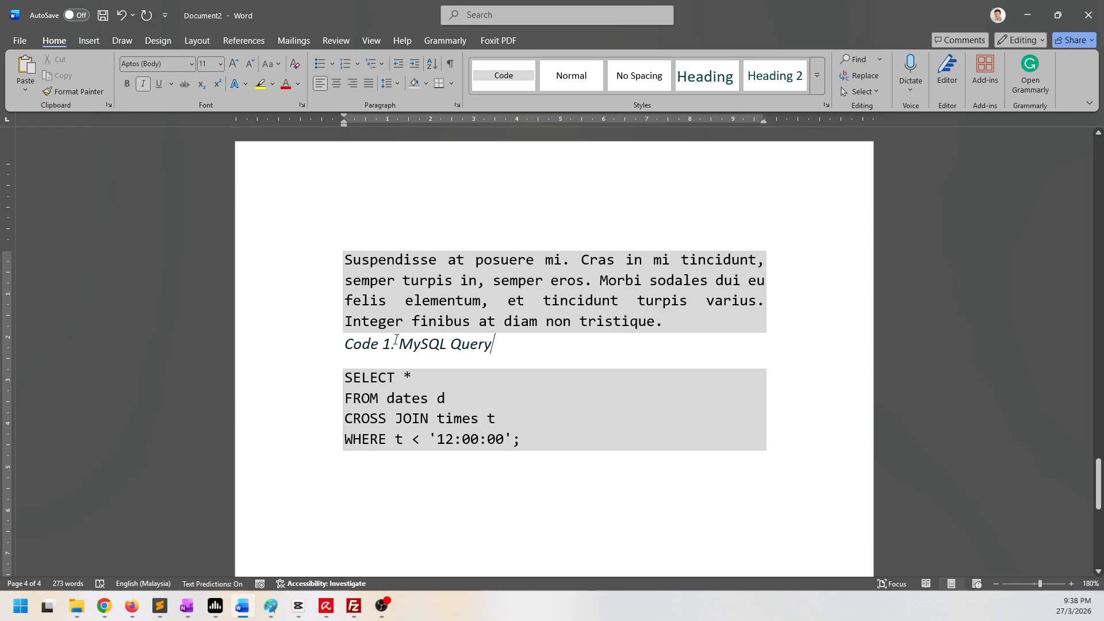
Review the labels and numbers of the code, table and figure captions from page 4 back to page 1.
click(364, 343)
double_click(386, 344)
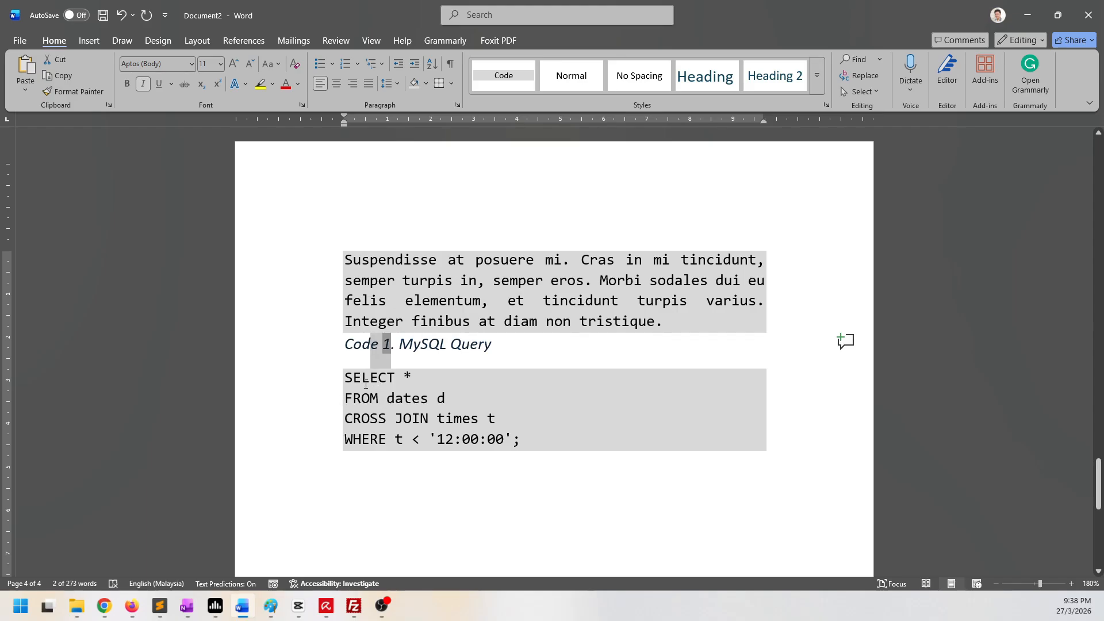
click(359, 348)
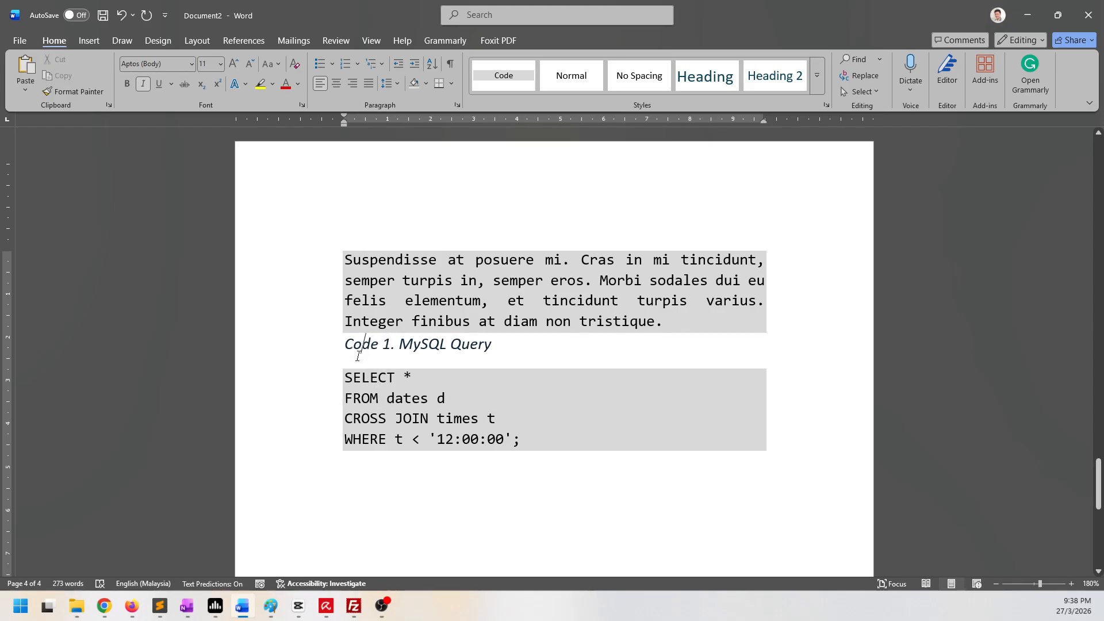
scroll(355, 360, up, 3)
scroll(354, 365, up, 6)
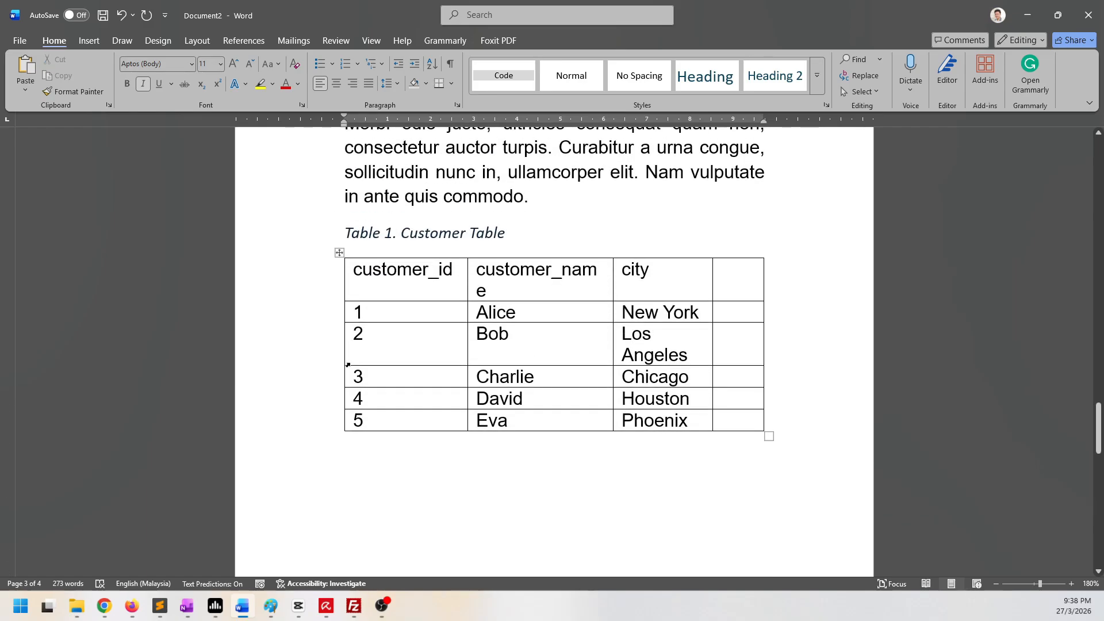
scroll(381, 354, up, 2)
double_click(375, 383)
scroll(375, 380, up, 8)
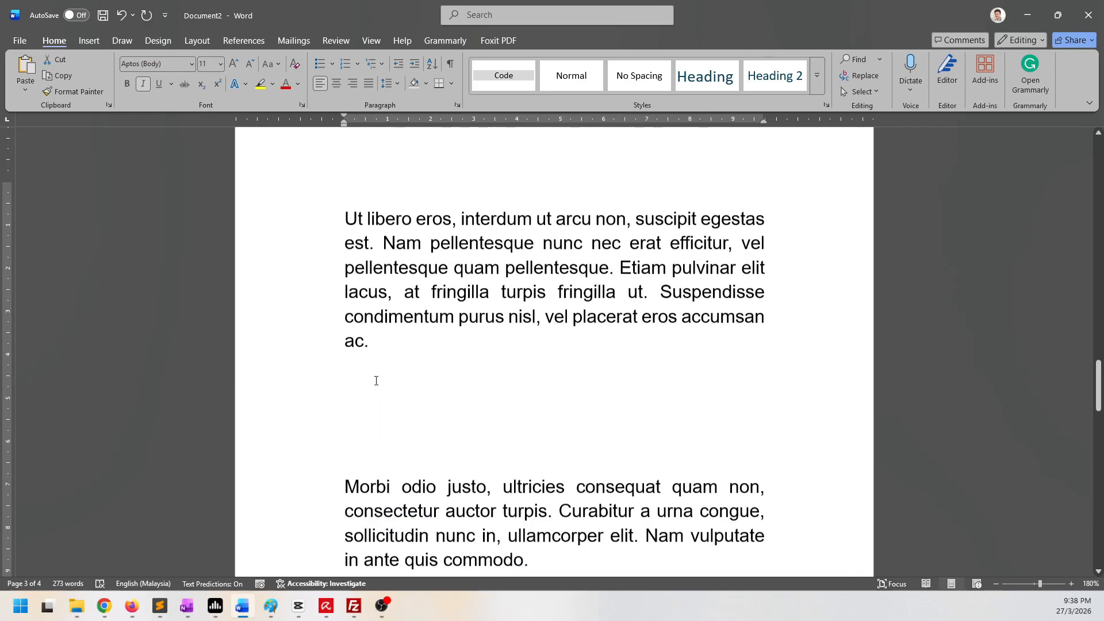
scroll(375, 380, up, 8)
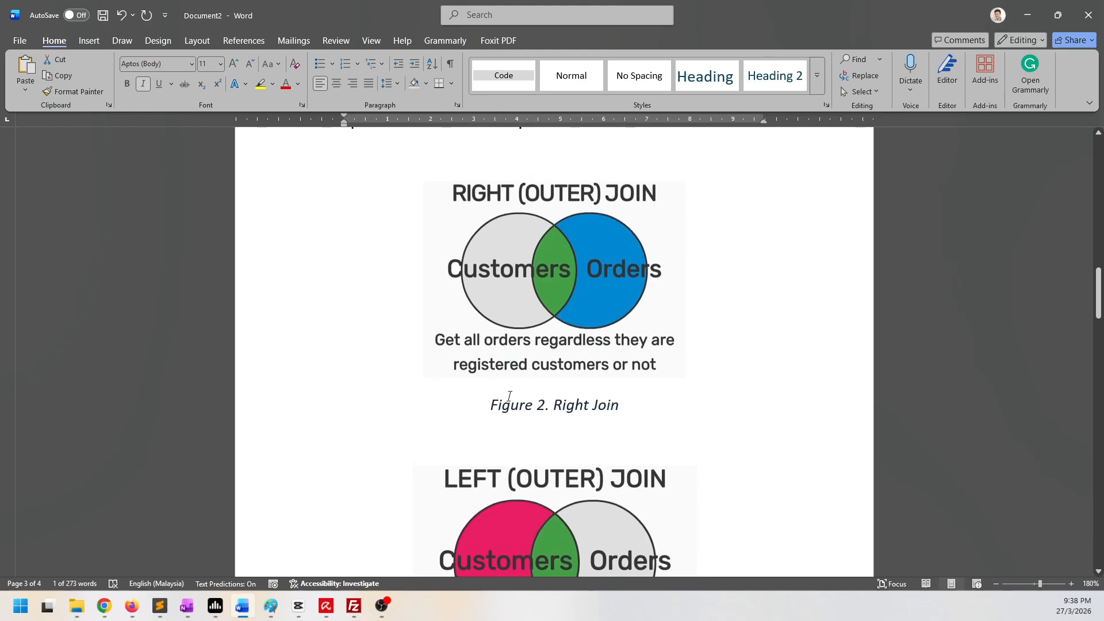
click(511, 401)
scroll(544, 410, down, 3)
scroll(544, 410, down, 3)
scroll(535, 402, up, 12)
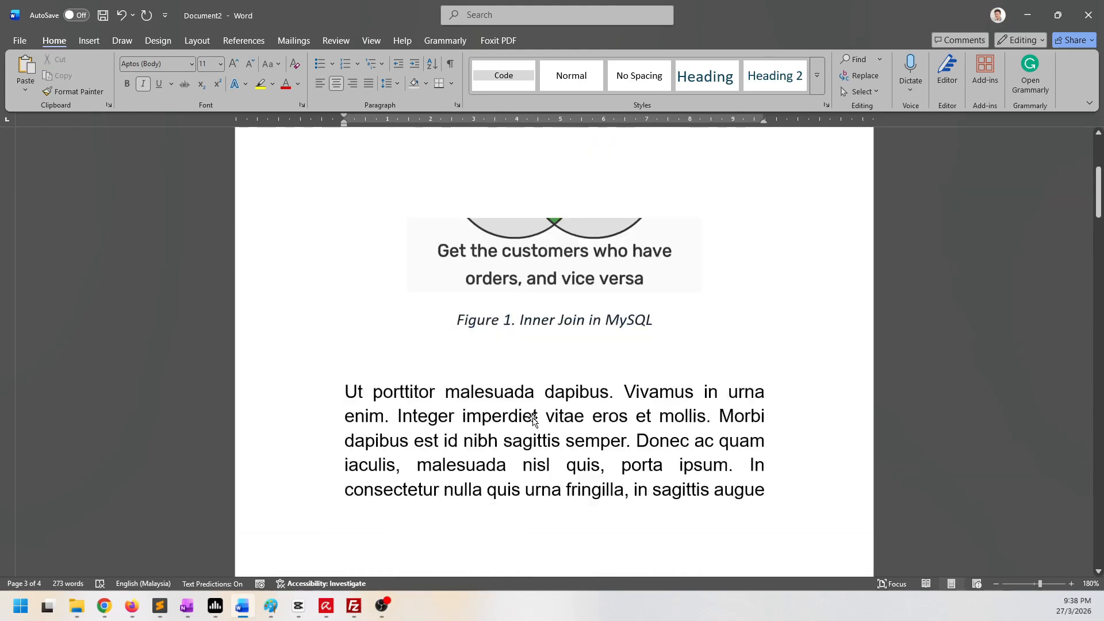
Add empty space above the first paragraph on page 1 and place the cursor there.
scroll(533, 420, up, 3)
click(344, 271)
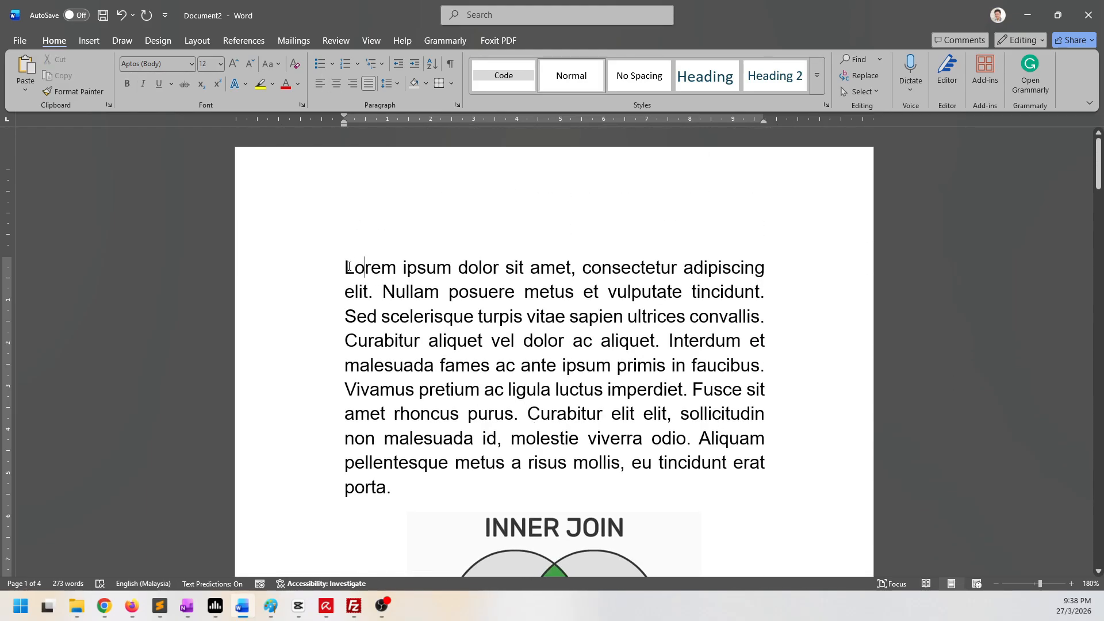
key(Return)
key(Up)
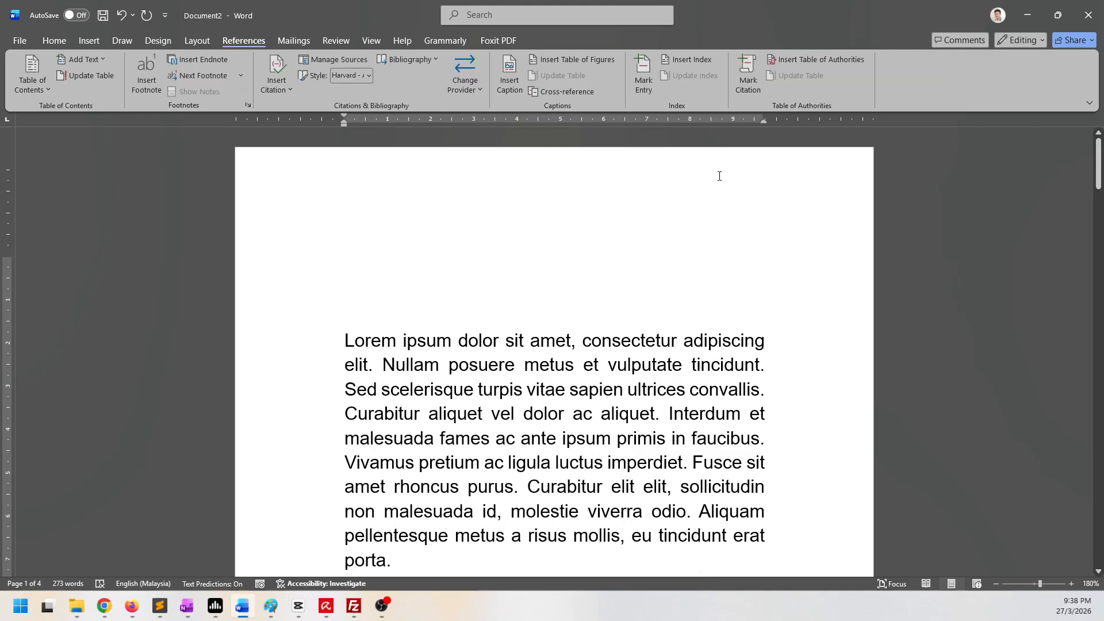
Insert a table of figures for the Figure caption label above the first paragraph, followed by an empty line.
click(605, 64)
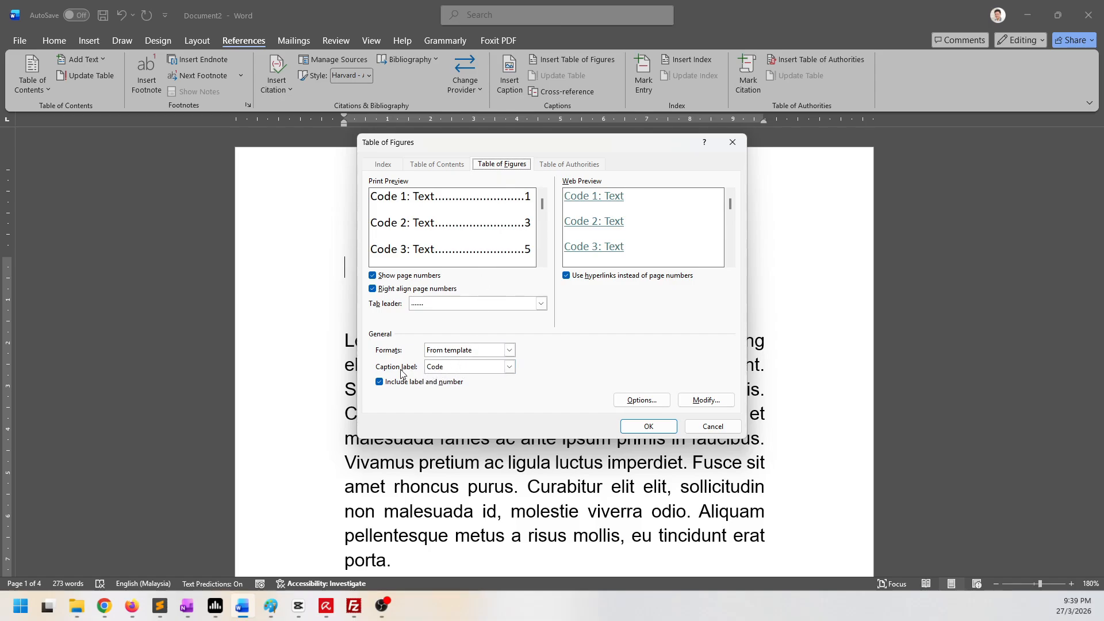
click(456, 369)
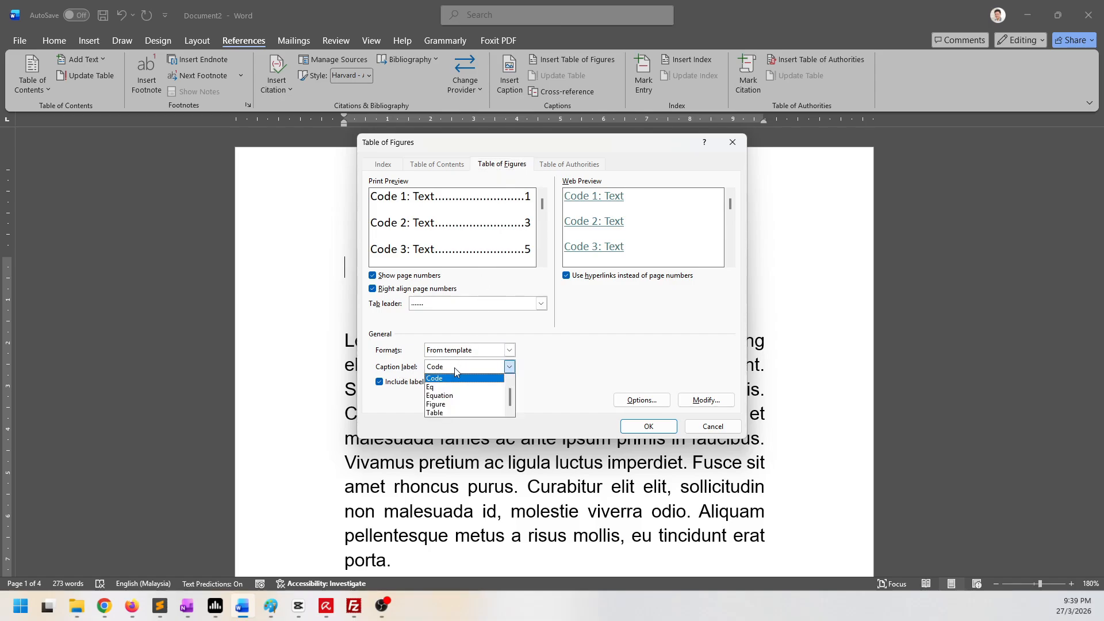
click(455, 405)
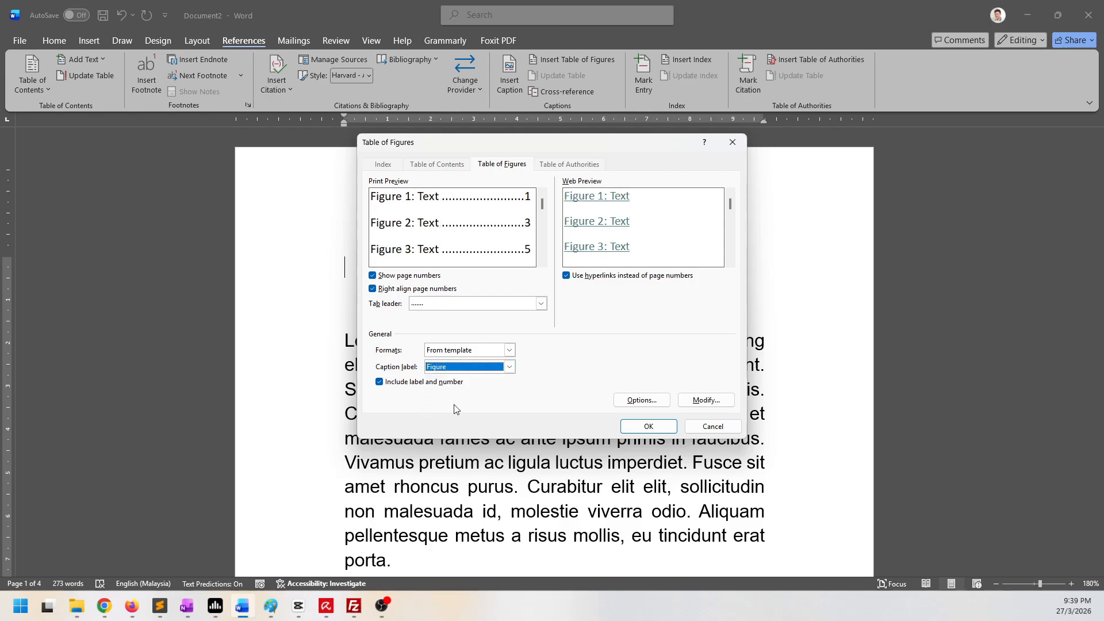
click(647, 427)
key(Return)
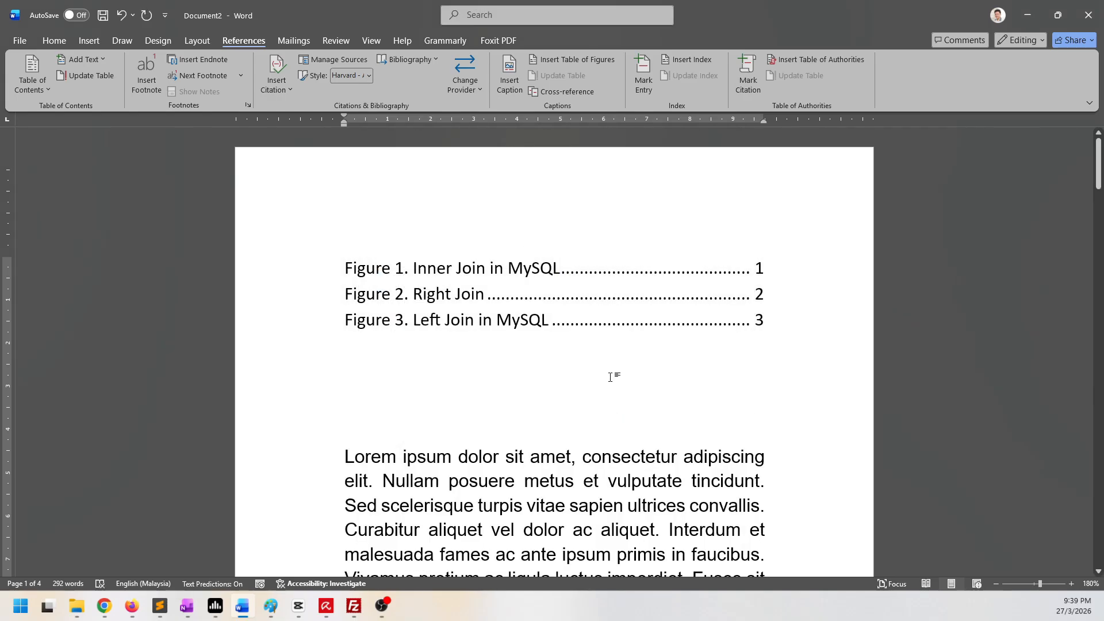
Insert a table of figures for the Table caption label below the list of figures, followed by an empty line.
click(613, 64)
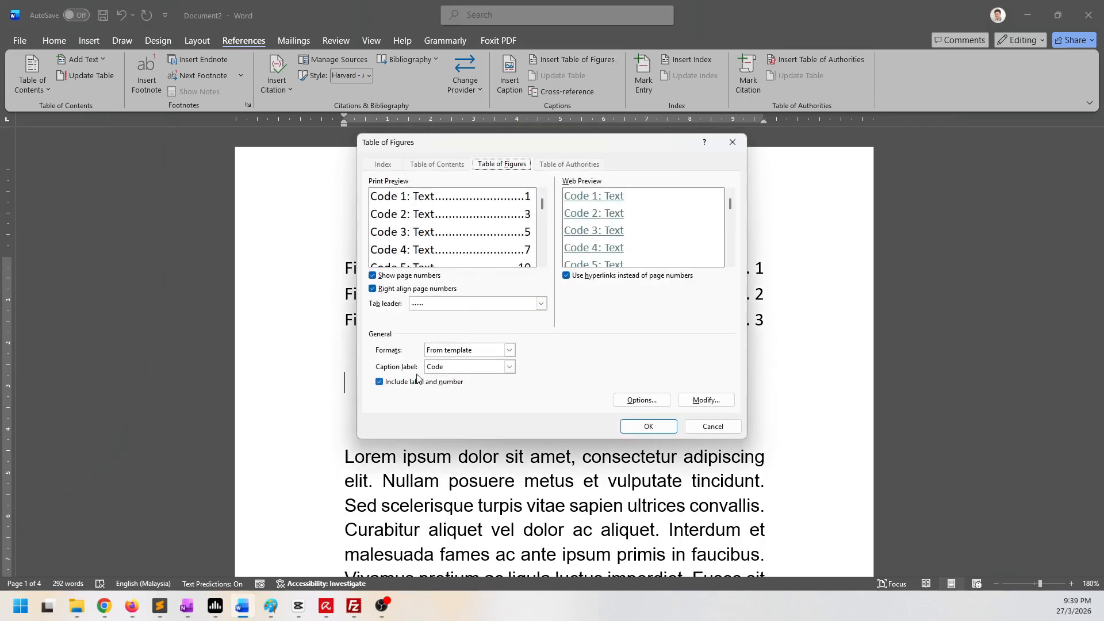
click(457, 368)
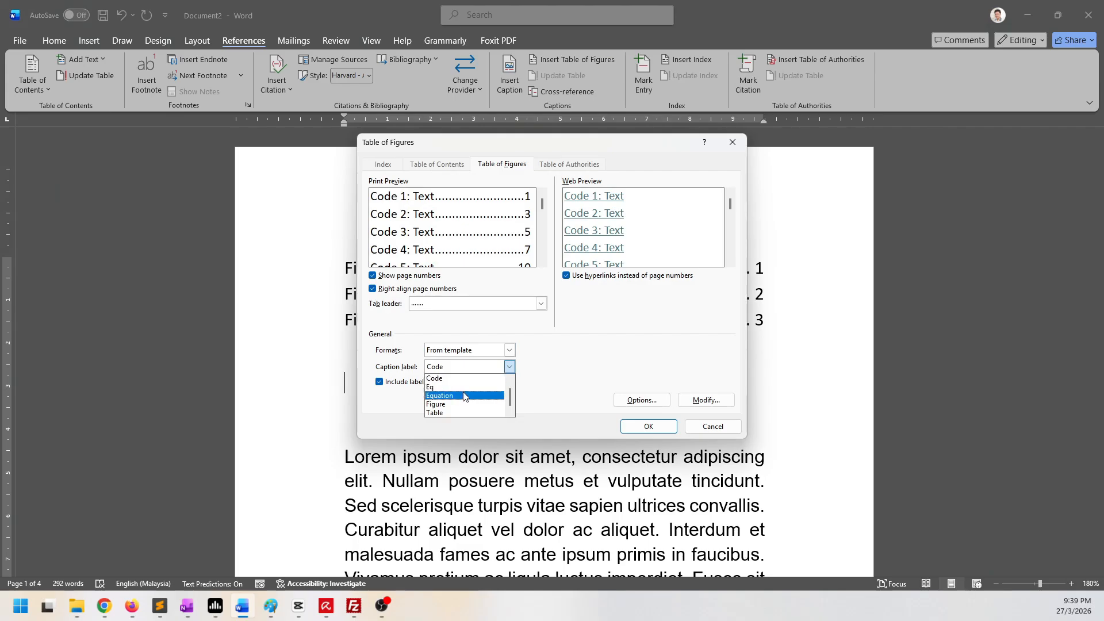
click(457, 412)
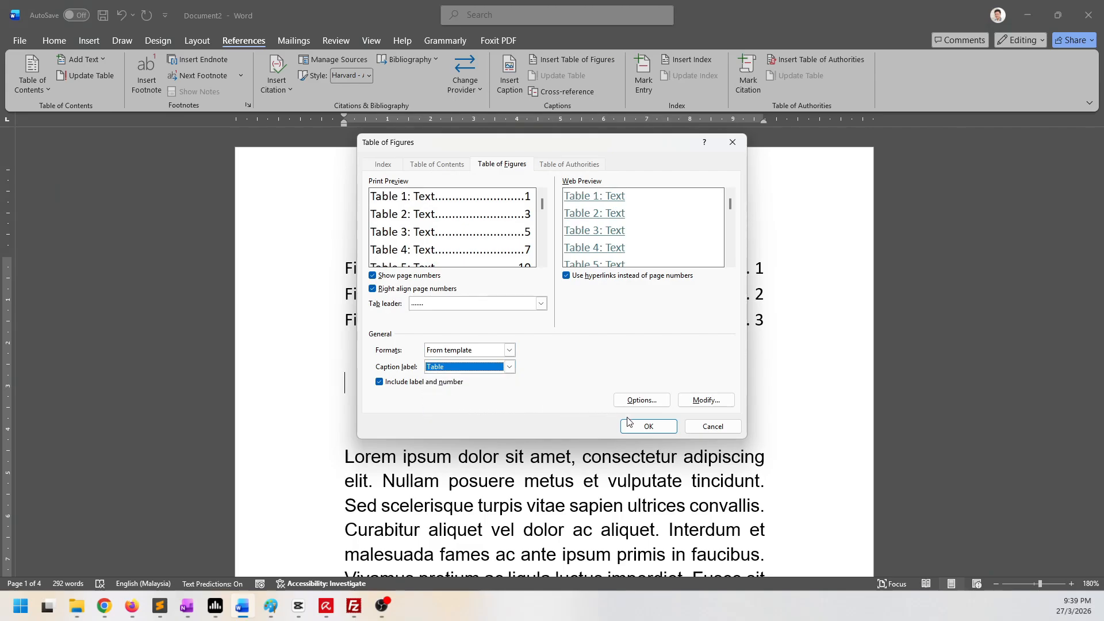
click(644, 426)
key(Return)
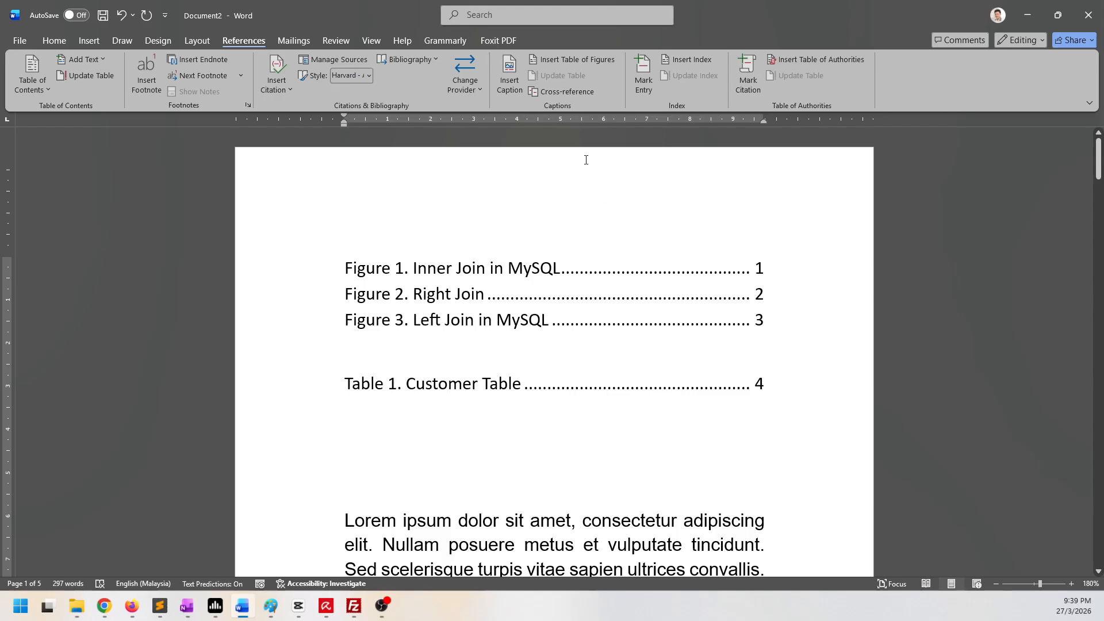
Insert a table of figures for the Code caption label below the list of tables.
click(610, 55)
click(463, 370)
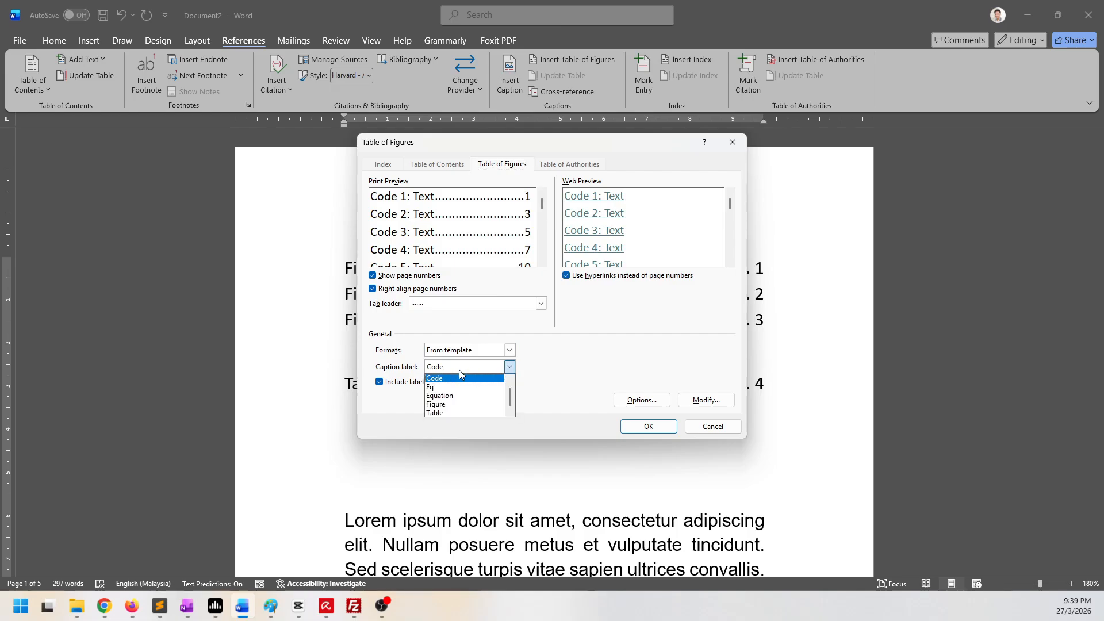
click(459, 371)
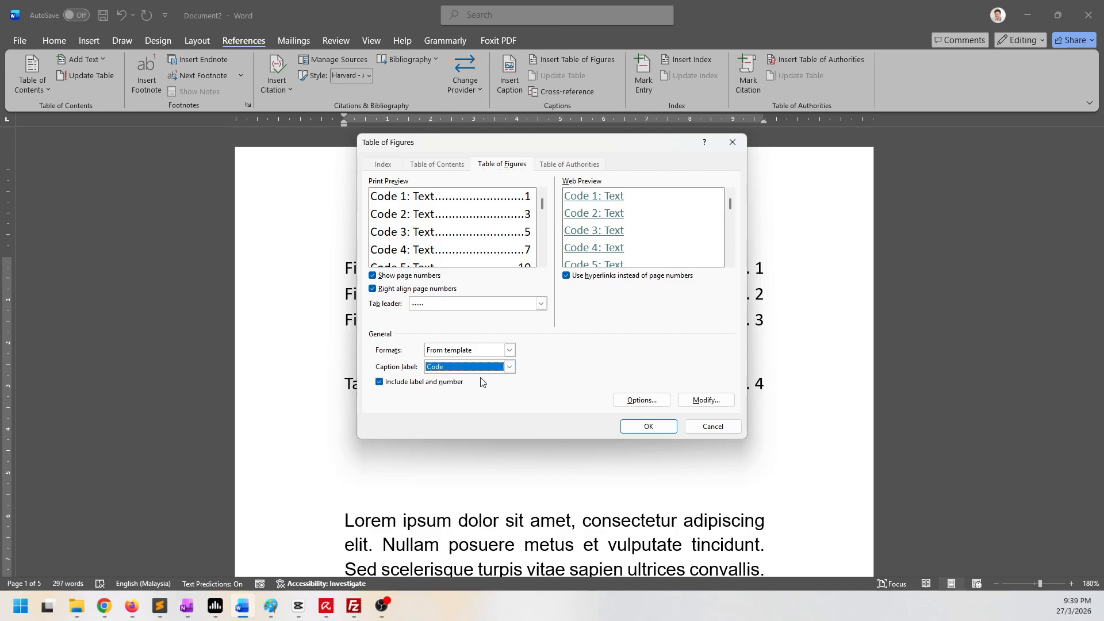
click(648, 426)
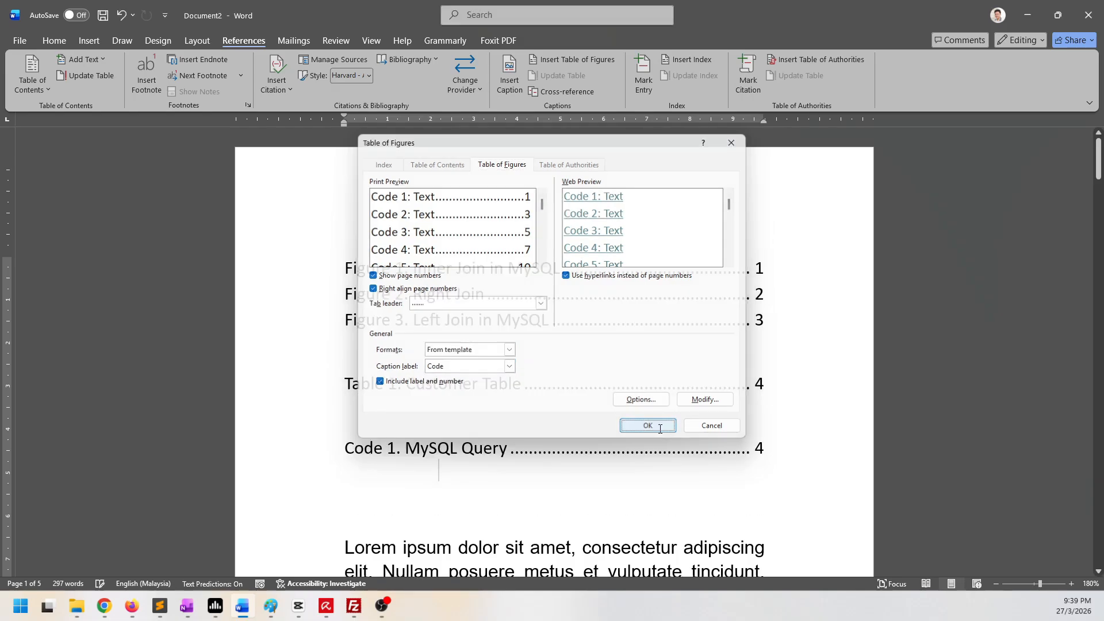
Update all fields in the whole document, refreshing page numbers only in the figure, table and code lists.
scroll(642, 424, down, 2)
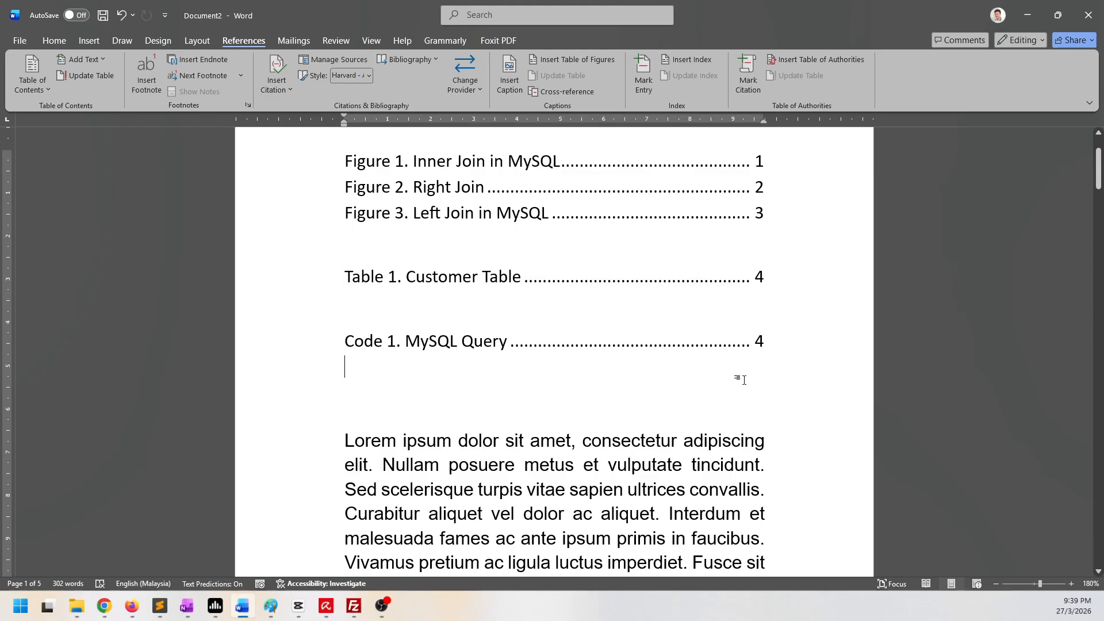
scroll(742, 380, down, 3)
scroll(486, 384, up, 5)
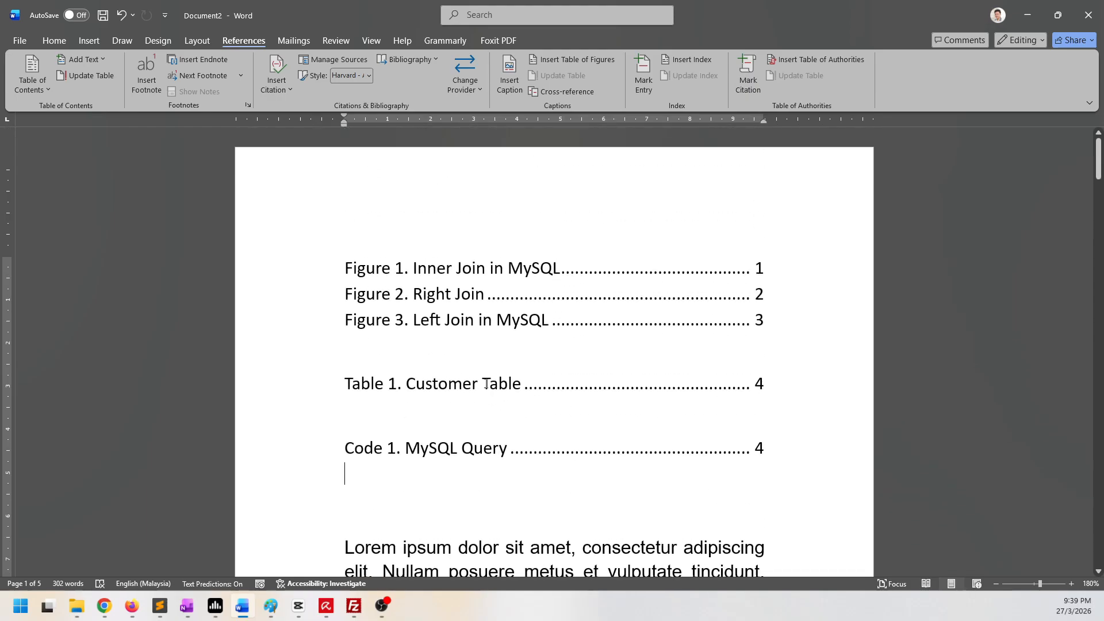
scroll(495, 387, down, 3)
scroll(498, 390, up, 1)
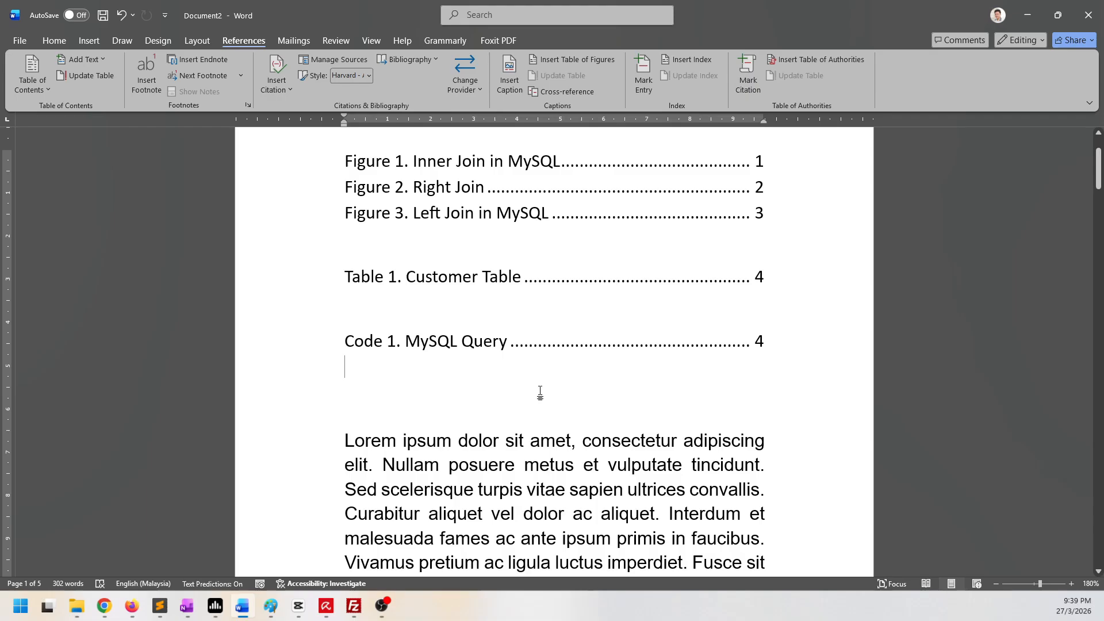
key(ctrl+a)
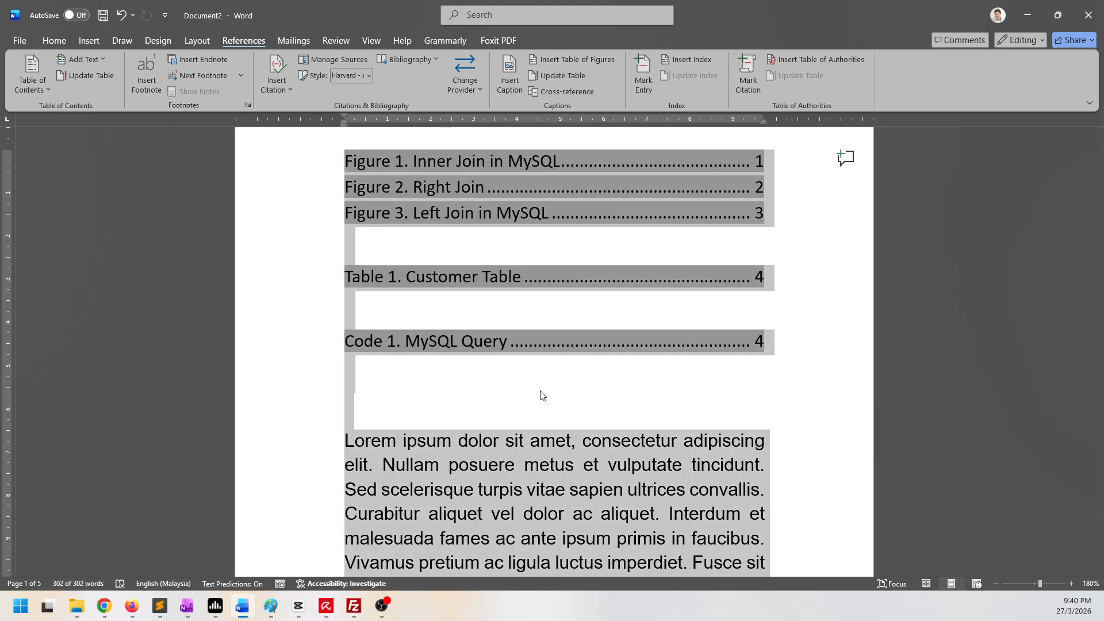
key(F9)
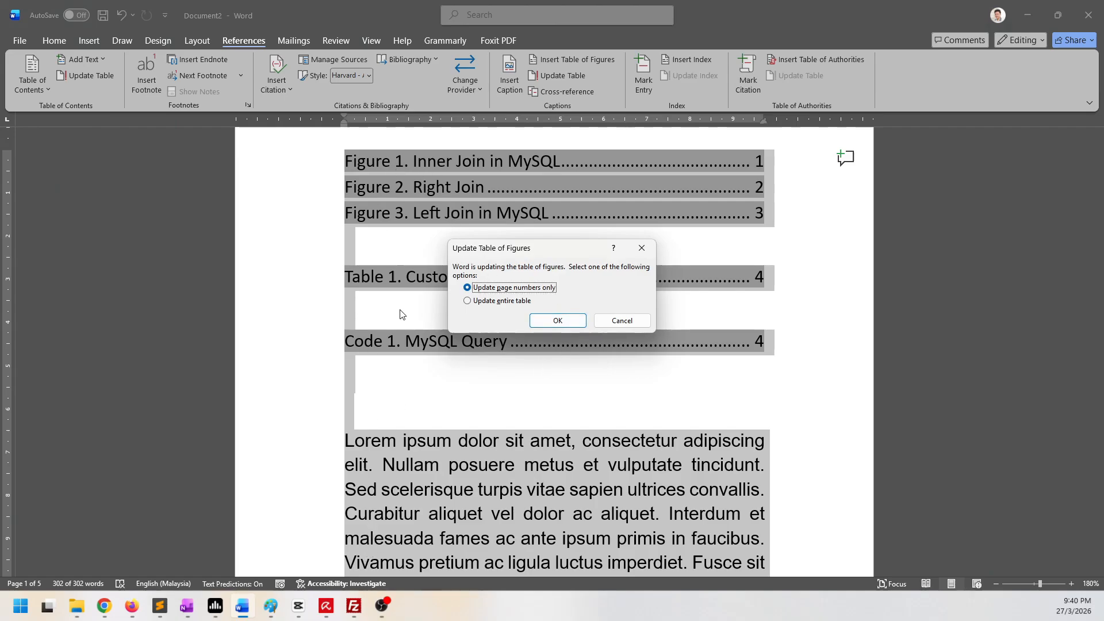
click(524, 303)
click(546, 289)
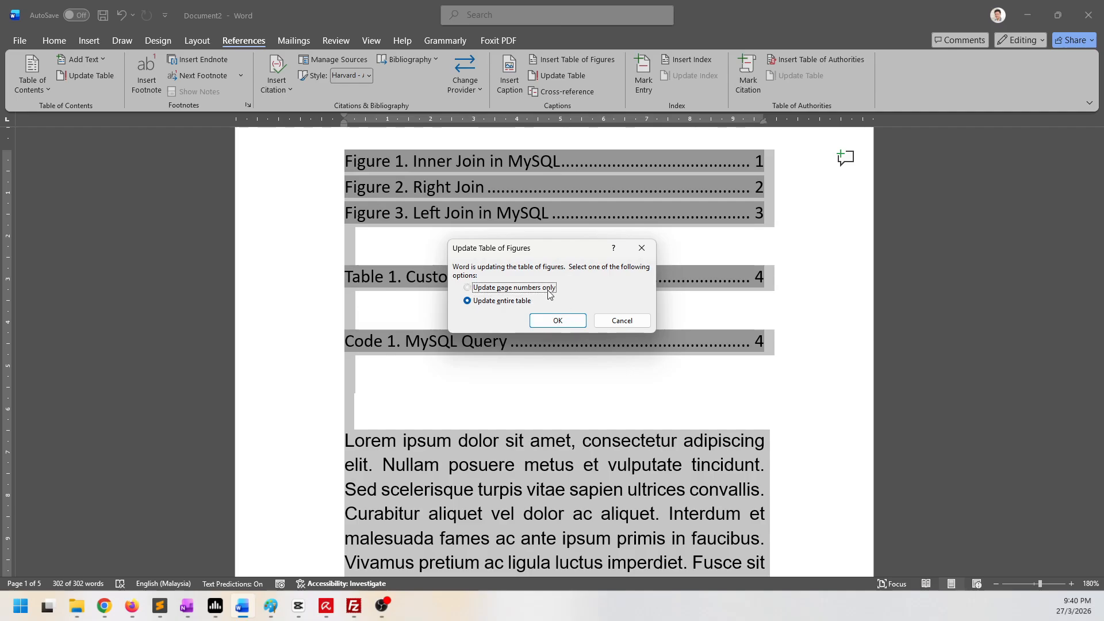
click(556, 324)
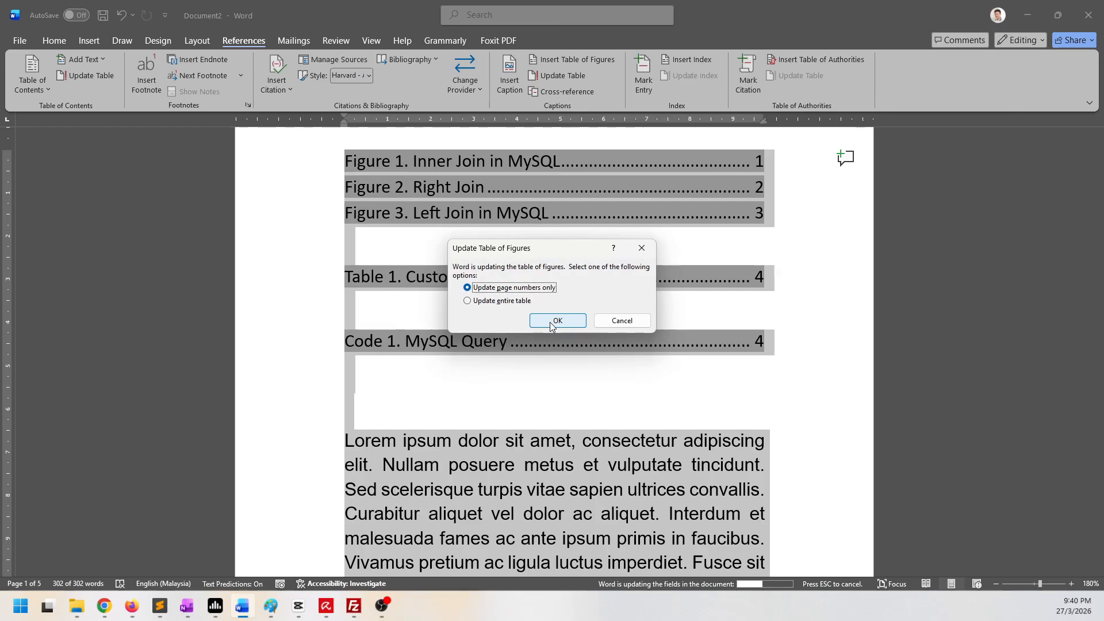
click(552, 325)
click(551, 323)
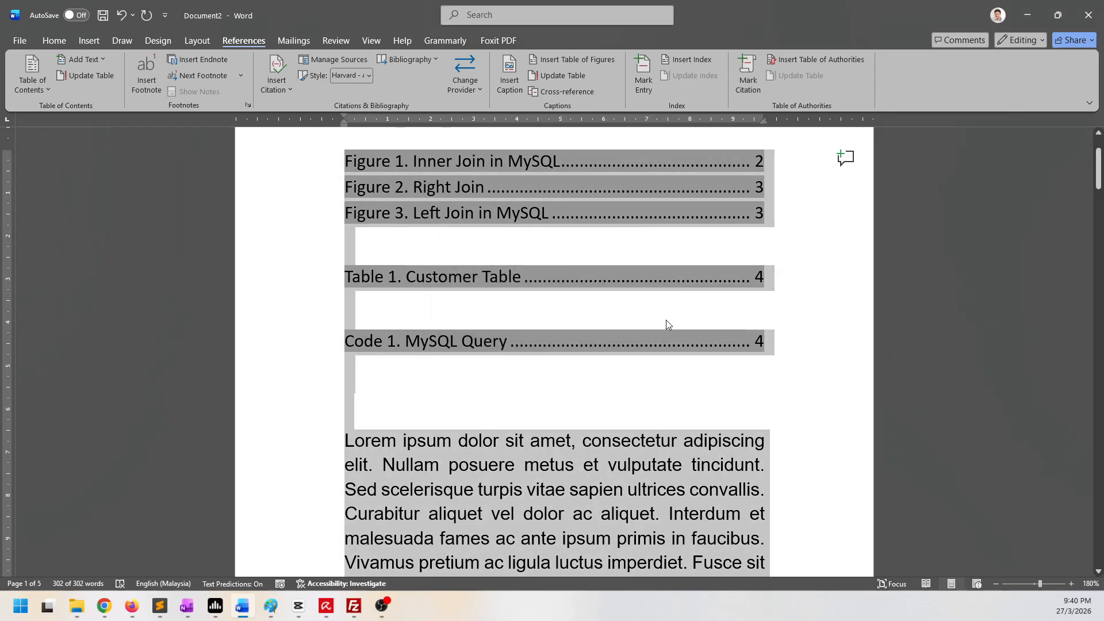
click(607, 320)
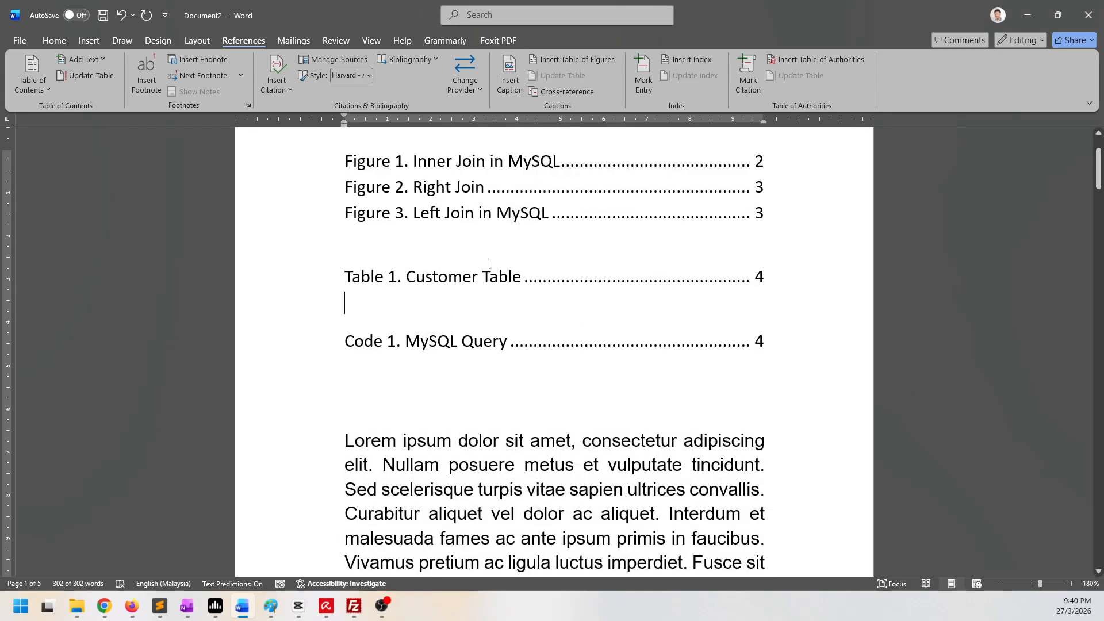
drag(389, 235, 326, 156)
drag(414, 312, 323, 254)
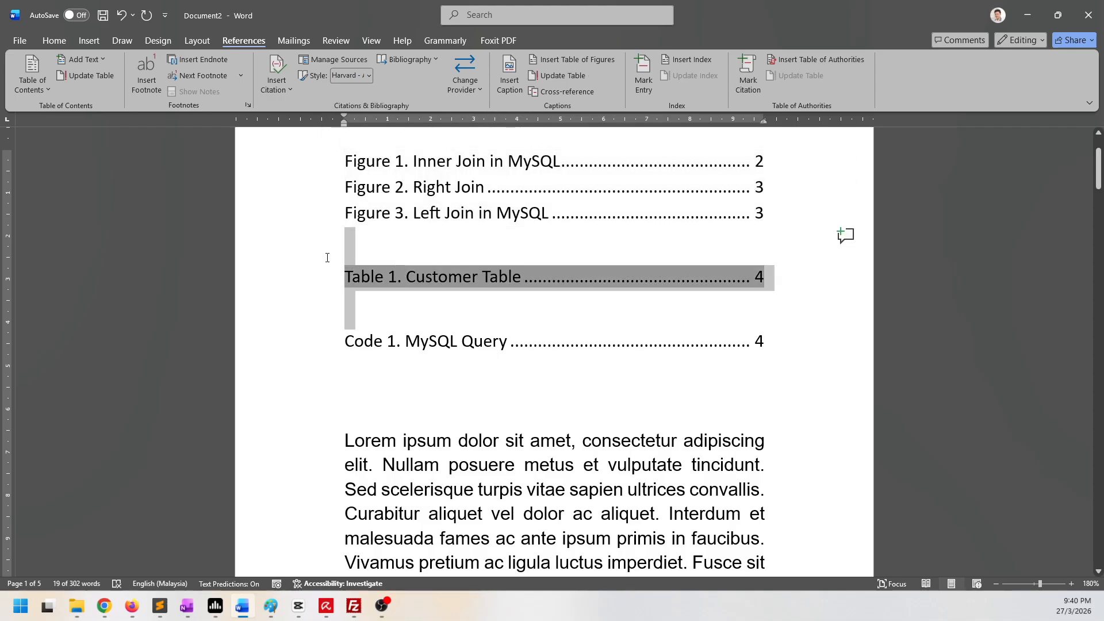
drag(422, 382, 320, 332)
click(544, 414)
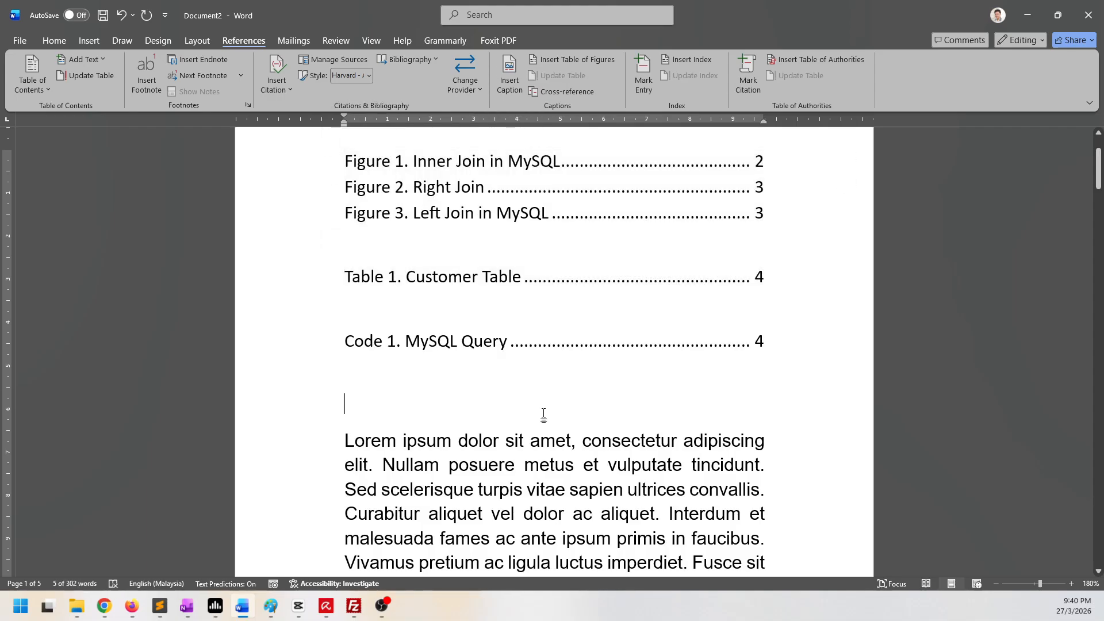